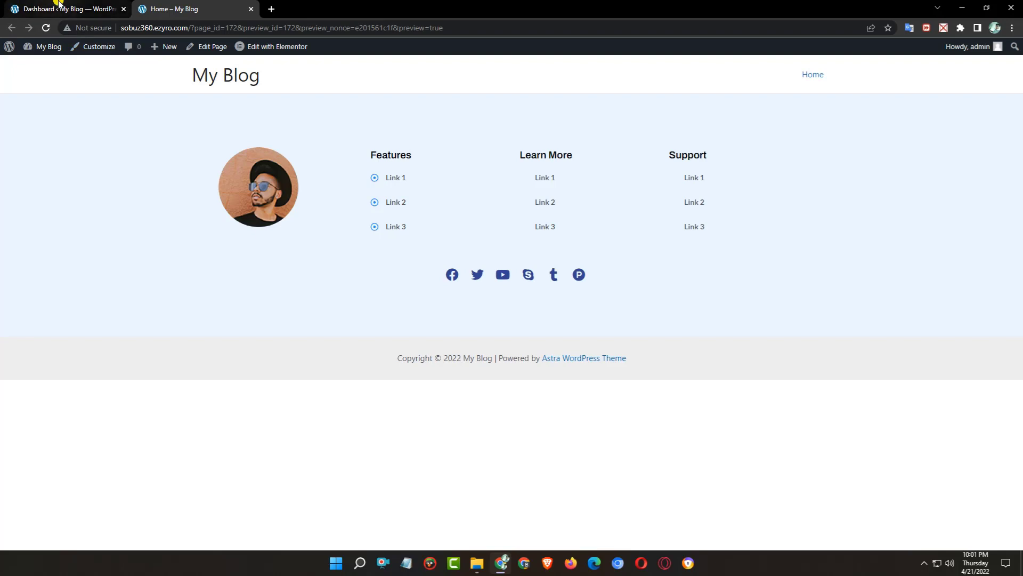
# Review the site's active theme and the installed Elementor and Envato Elements plugins in the WordPress dashboard.
pyautogui.click(58, 5)
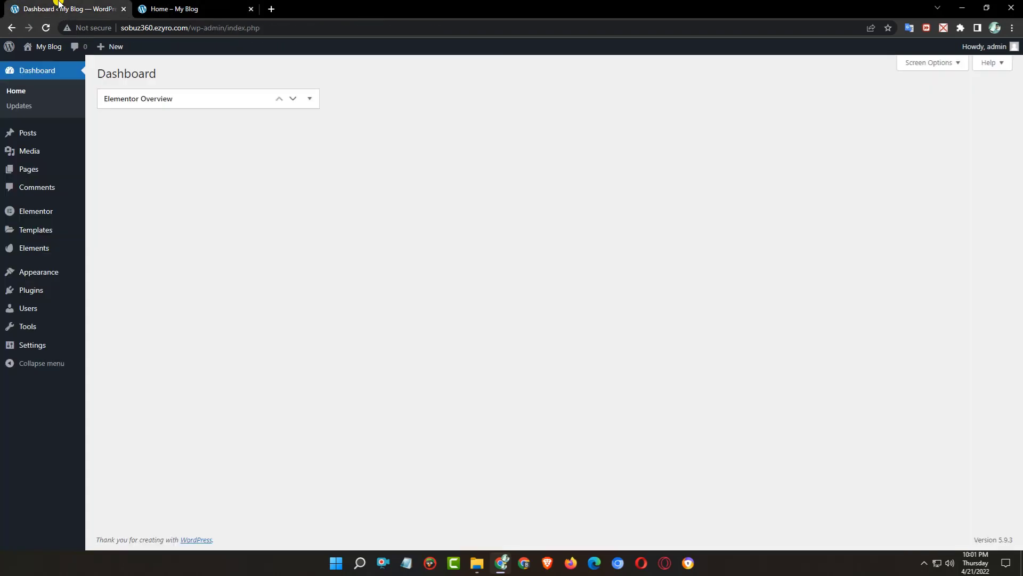
pyautogui.click(34, 276)
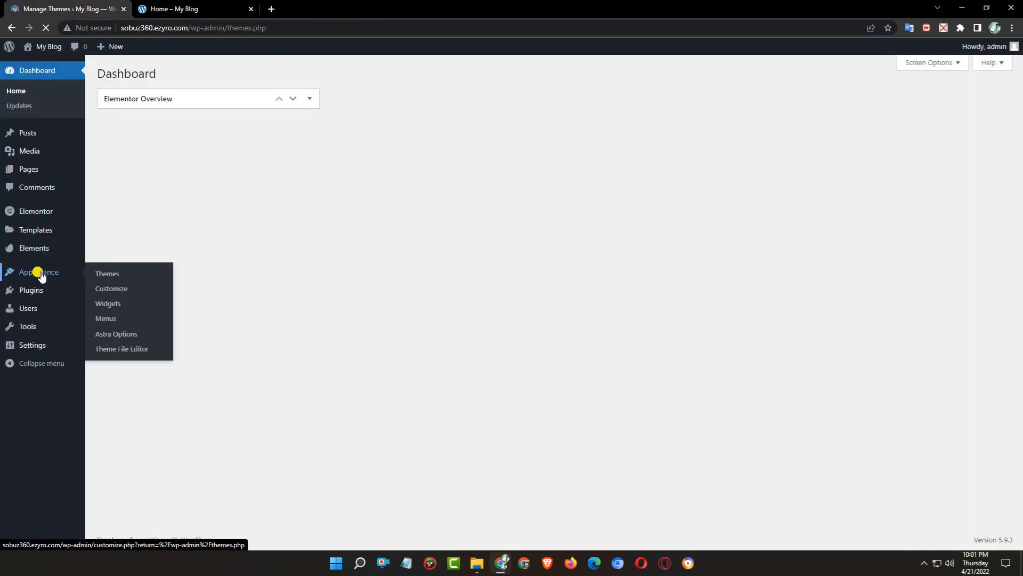
pyautogui.click(227, 245)
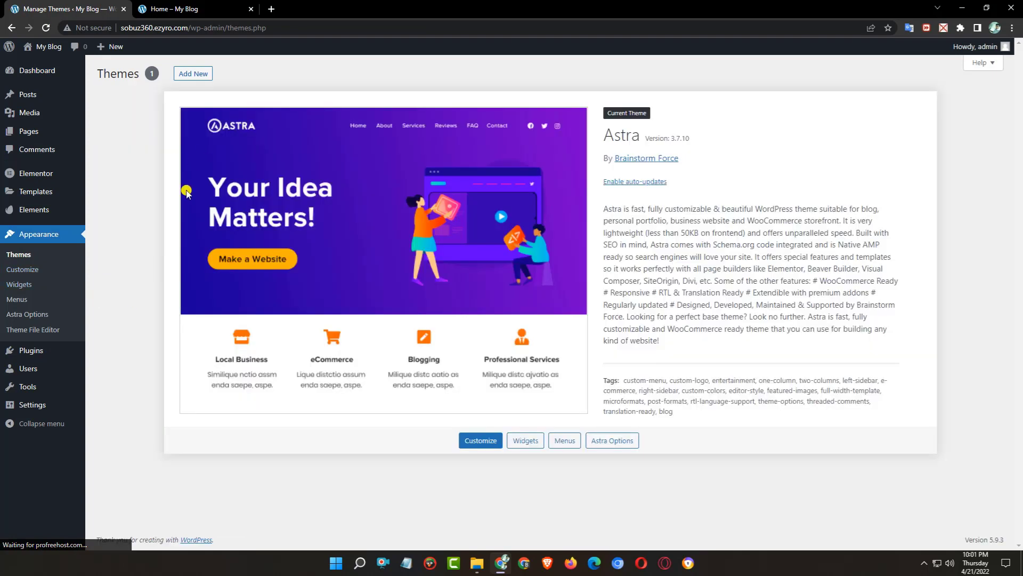
pyautogui.click(41, 354)
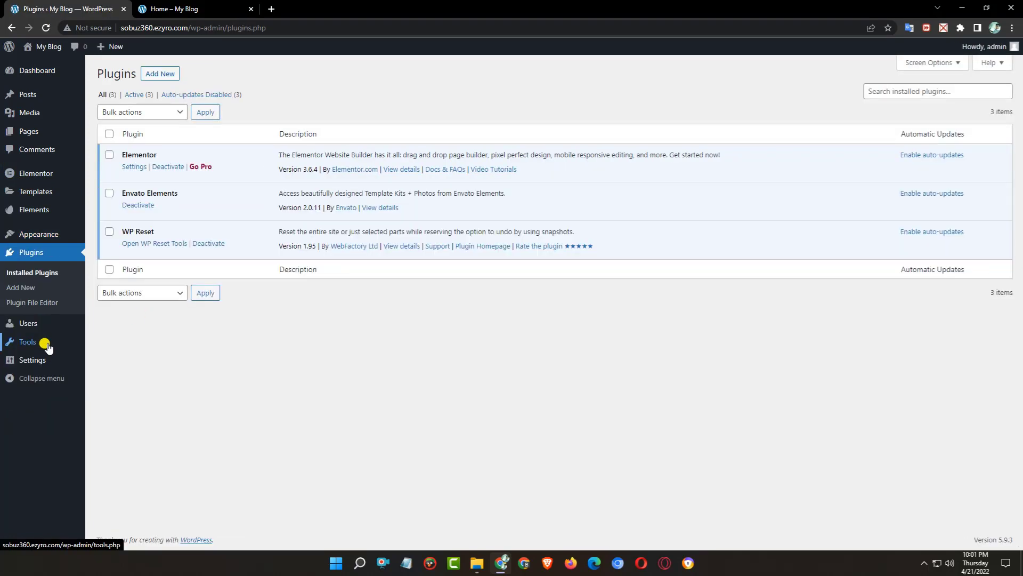
pyautogui.doubleClick(140, 153)
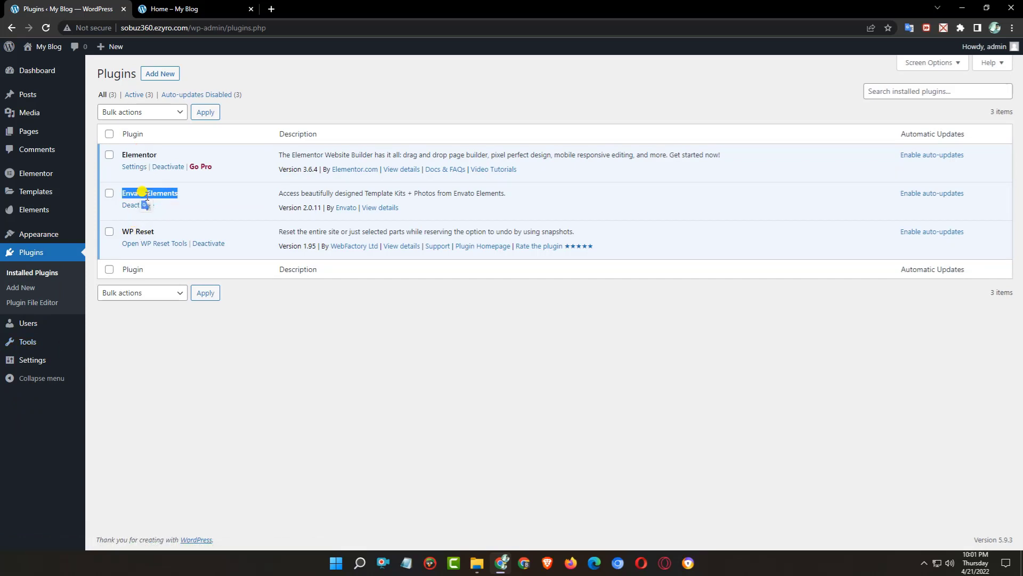
pyautogui.click(186, 213)
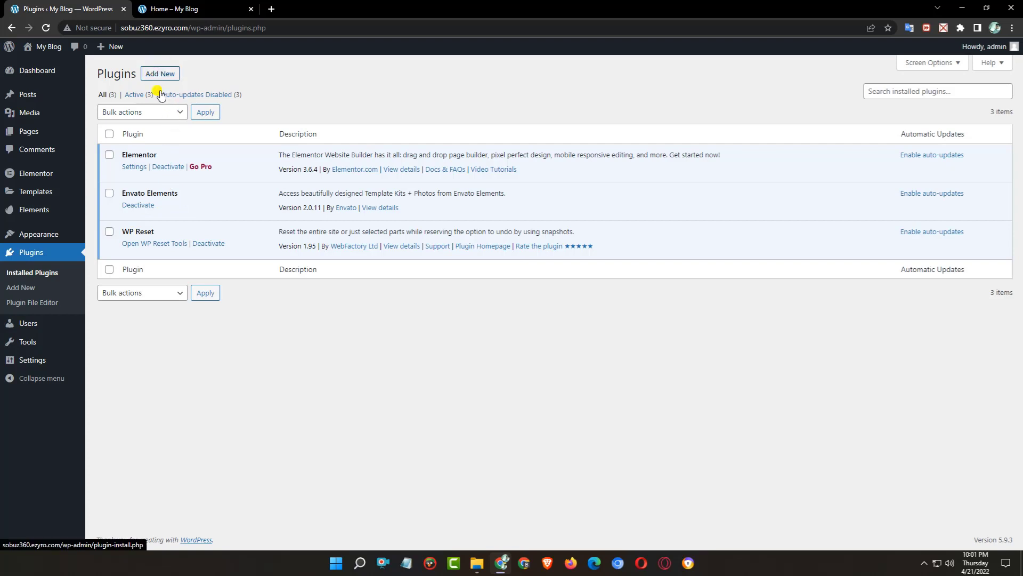
# Create a new page titled "Footer" with the Elementor Full Width template and publish it.
pyautogui.click(40, 132)
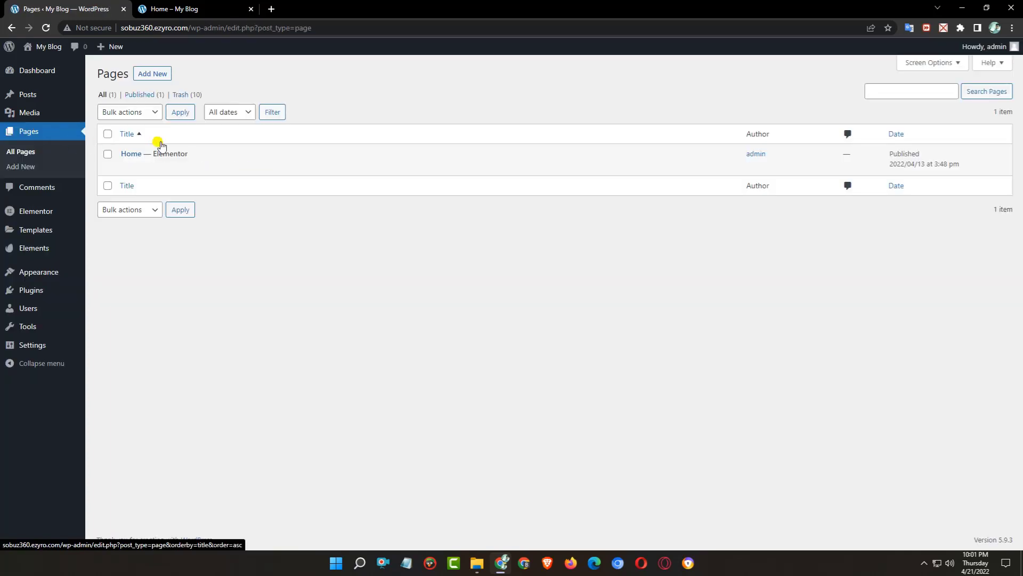
pyautogui.click(162, 74)
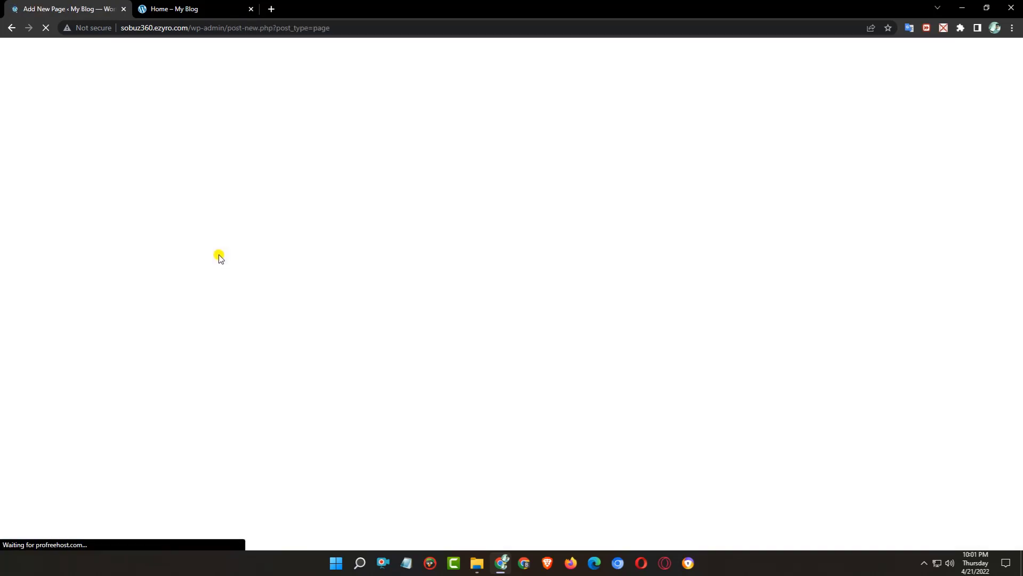
pyautogui.rightClick(229, 133)
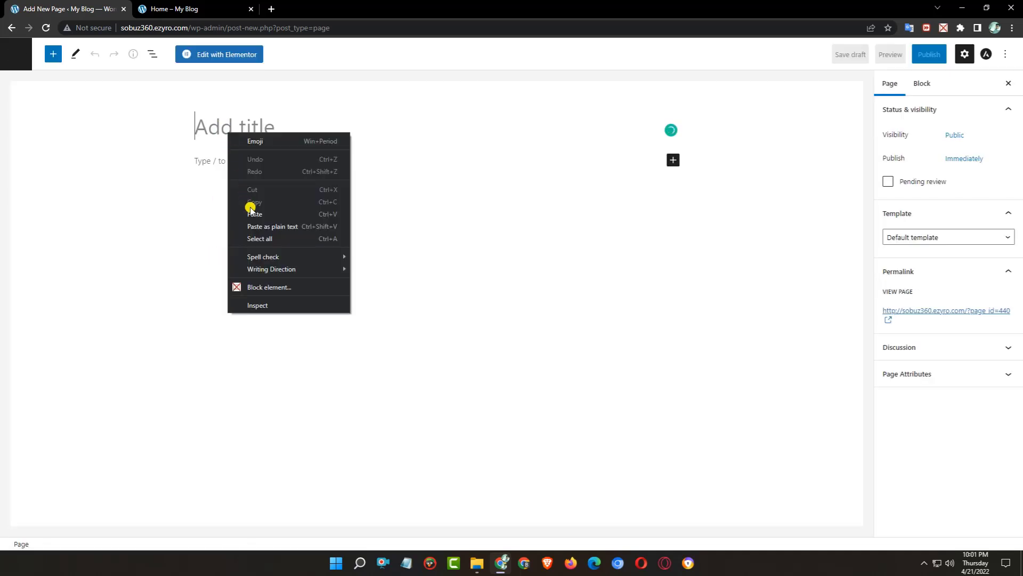
pyautogui.click(247, 206)
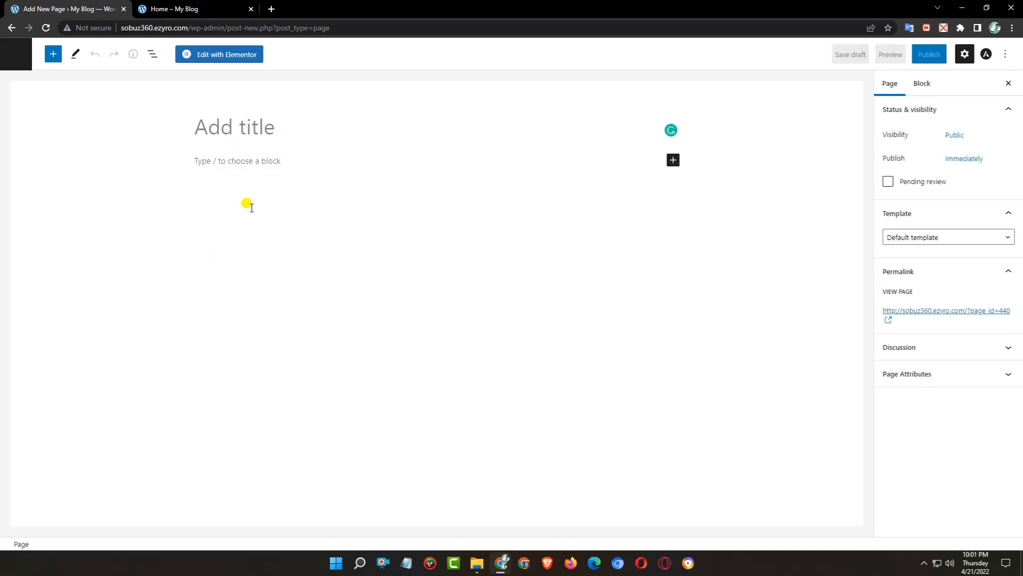
pyautogui.click(908, 239)
pyautogui.click(911, 299)
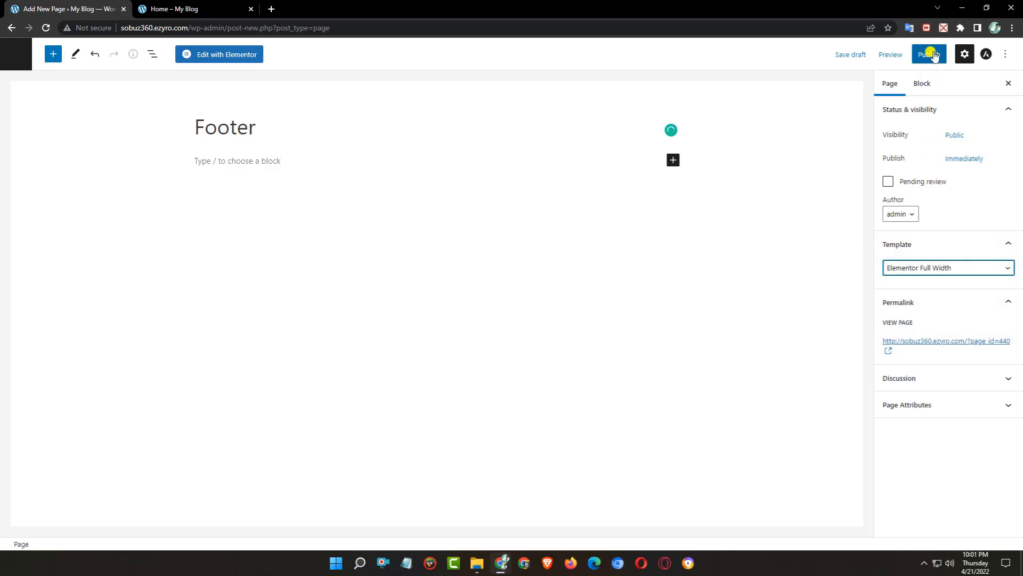
pyautogui.click(929, 54)
pyautogui.click(913, 54)
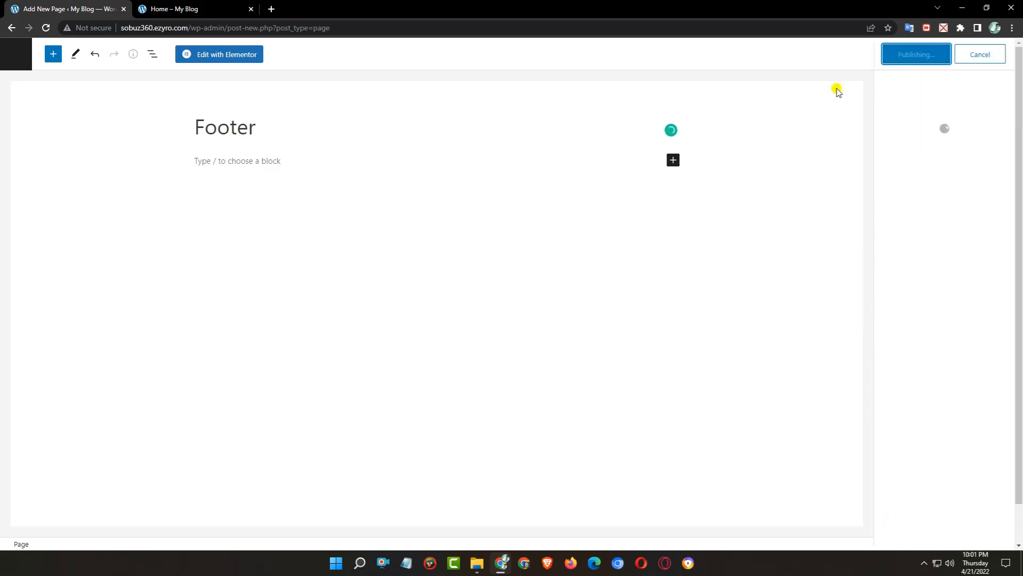
# Open the page in Elementor and insert the light-blue Footer template with the round logo from Envato's Free Blocks.
pyautogui.click(218, 55)
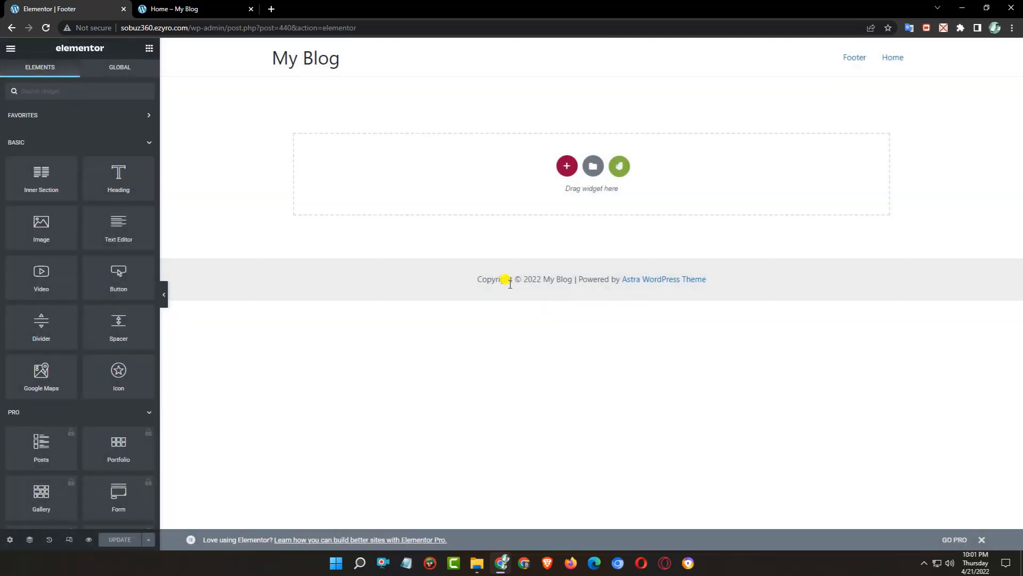
pyautogui.click(616, 167)
pyautogui.click(609, 107)
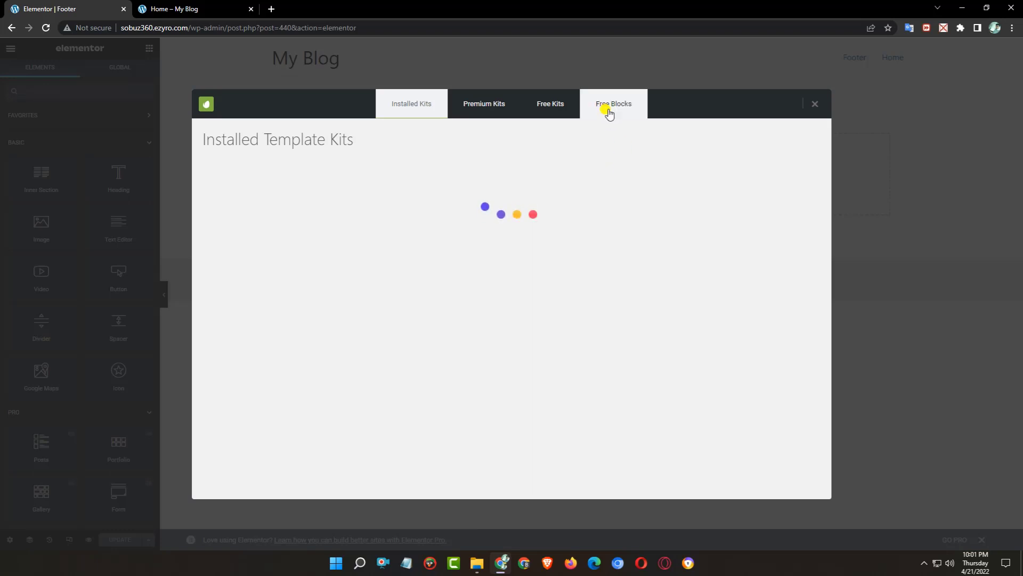
pyautogui.click(632, 236)
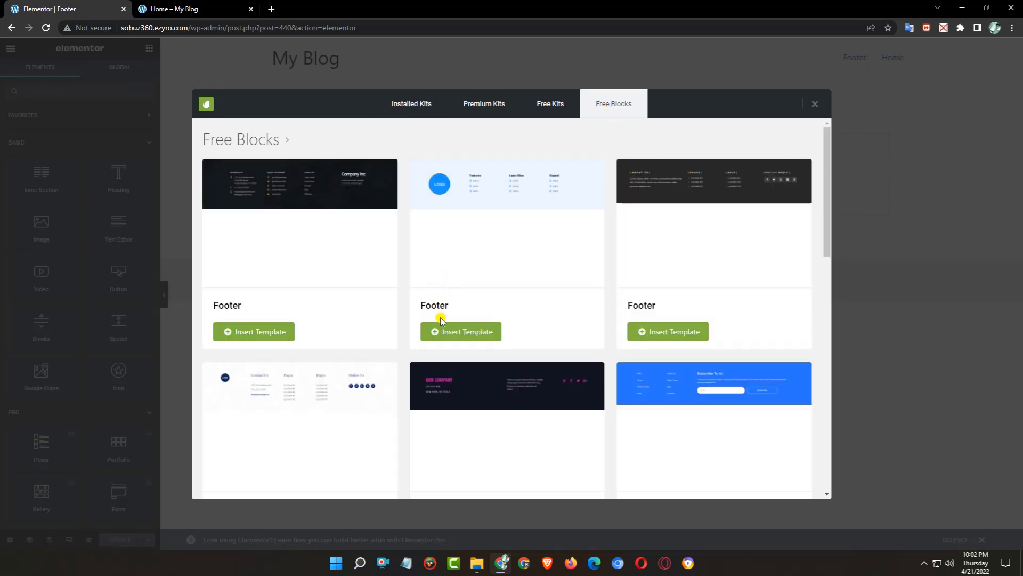
pyautogui.click(442, 330)
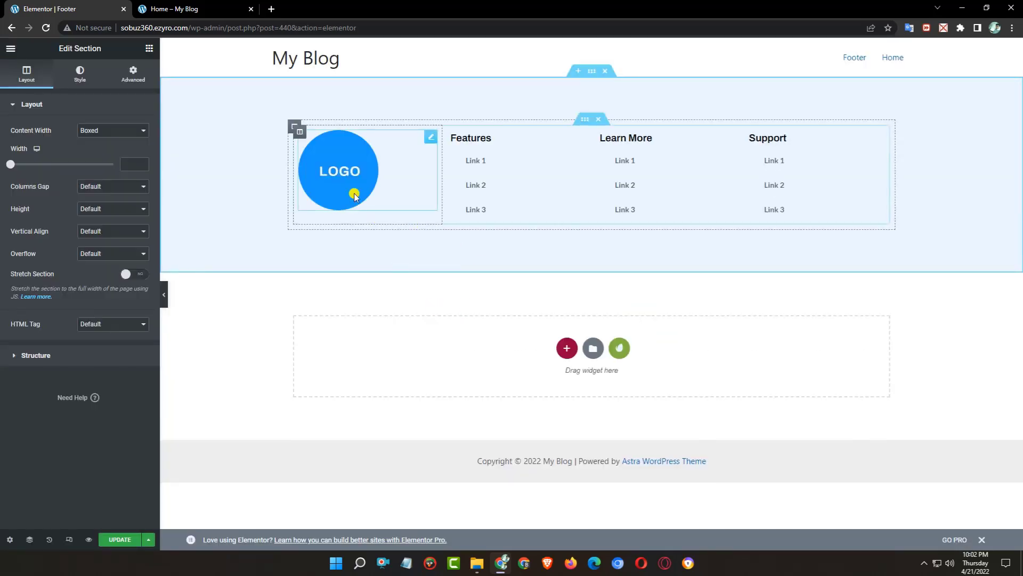
# Replace the footer's logo image with 2324.png, the round portrait of a man in a hat, from the media library.
pyautogui.click(352, 186)
pyautogui.click(54, 177)
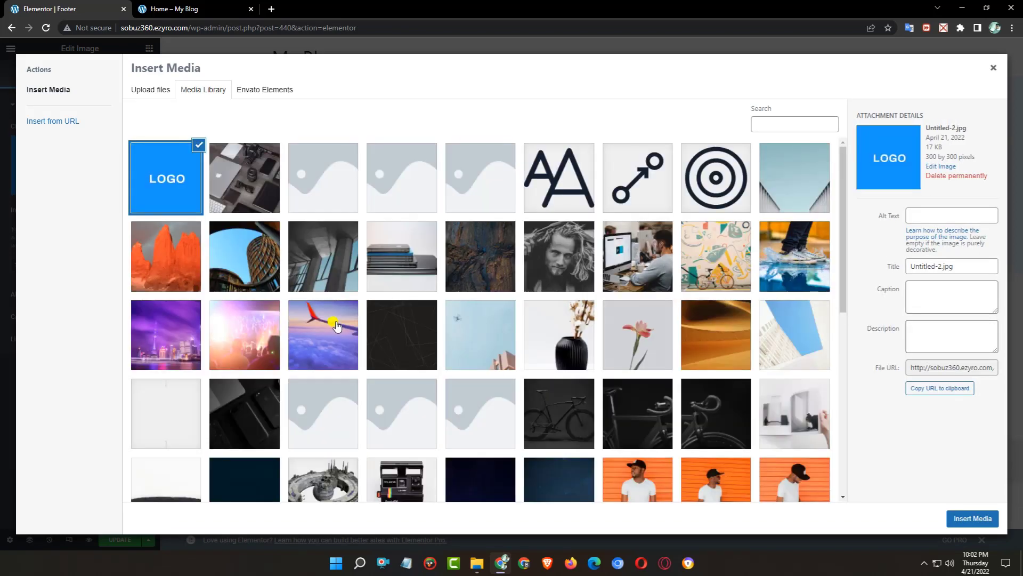
pyautogui.scroll(-7, 337, 326)
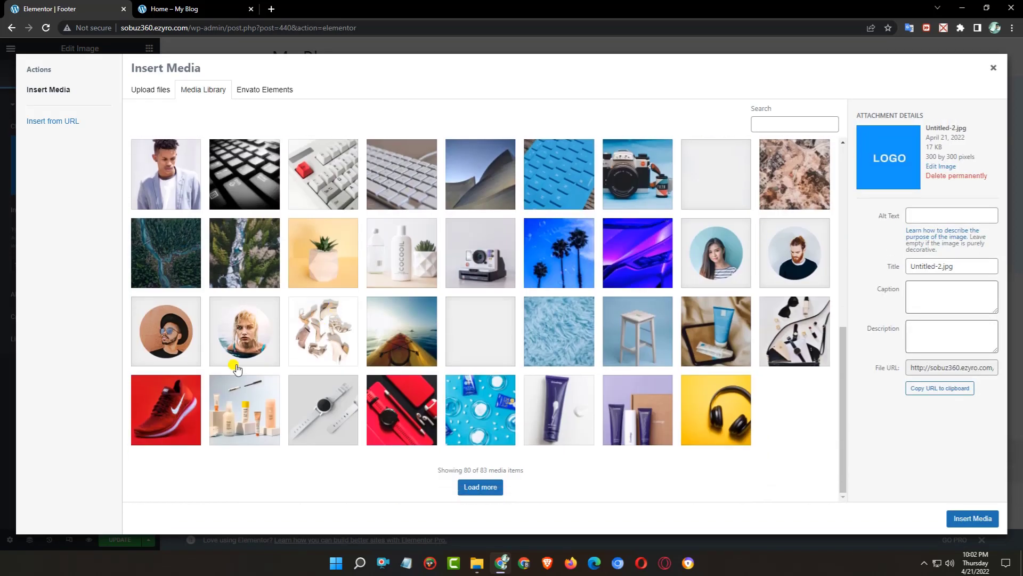
pyautogui.click(162, 331)
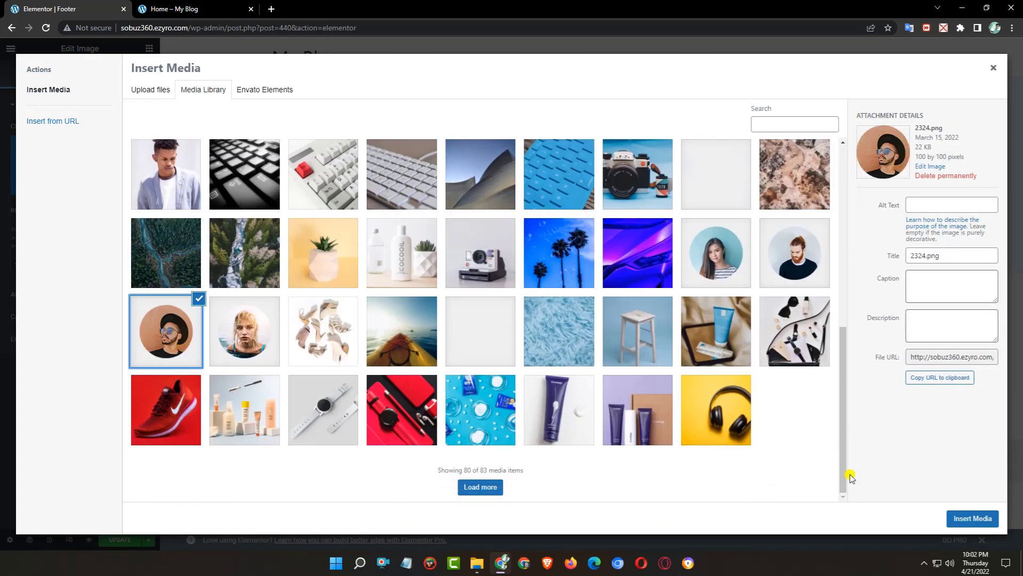
pyautogui.click(959, 520)
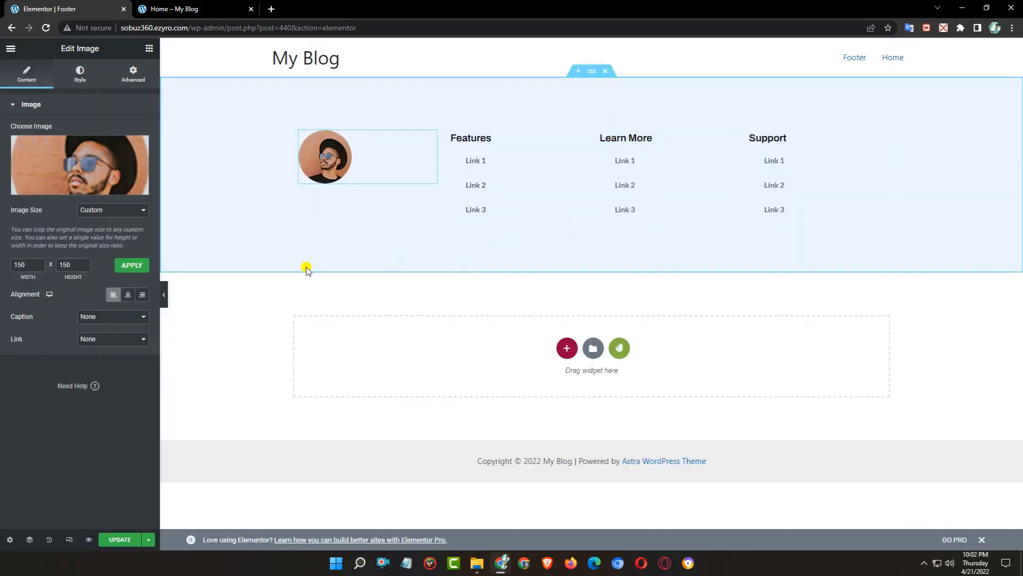
# Add an inner section below the footer's link columns, duplicate a column to make three, and widen the middle one.
pyautogui.click(147, 49)
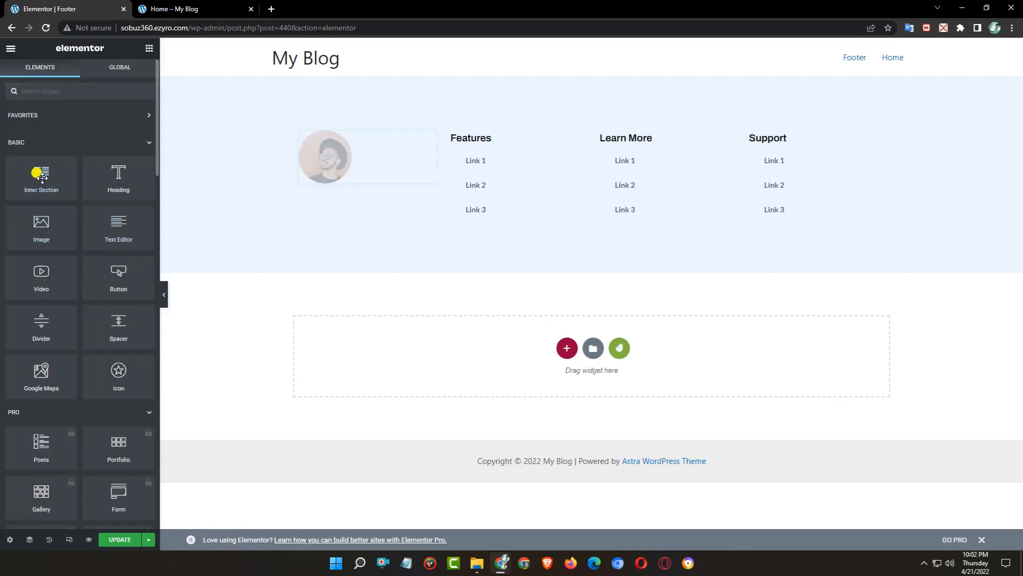
pyautogui.moveTo(42, 177); pyautogui.dragTo(590, 221)
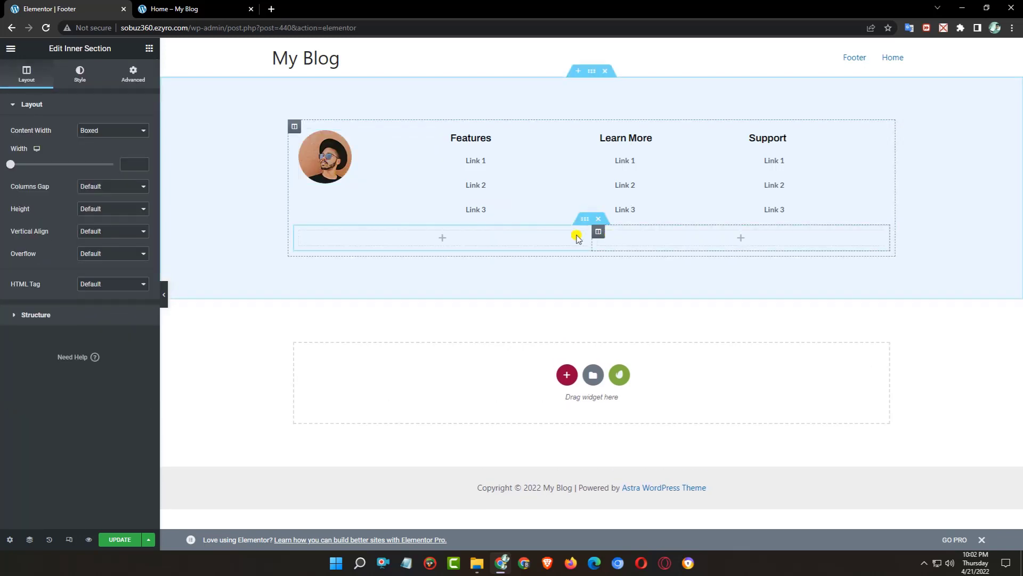
pyautogui.rightClick(298, 235)
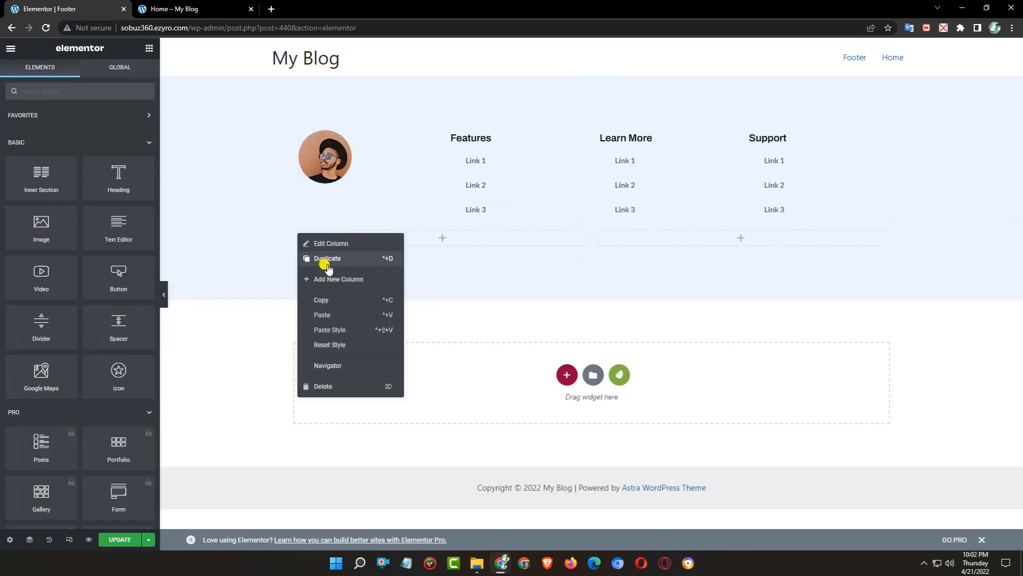
pyautogui.click(327, 260)
pyautogui.moveTo(486, 240); pyautogui.dragTo(460, 244)
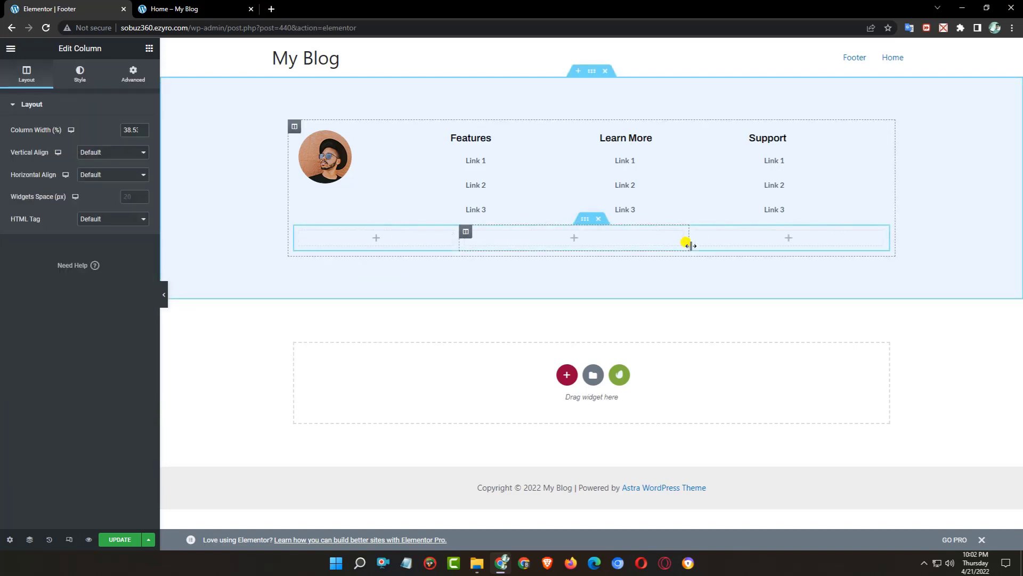
pyautogui.moveTo(689, 244); pyautogui.dragTo(746, 240)
# Search the widgets for "so" and place a Social Icons widget in the middle column of the inner section.
pyautogui.click(191, 181)
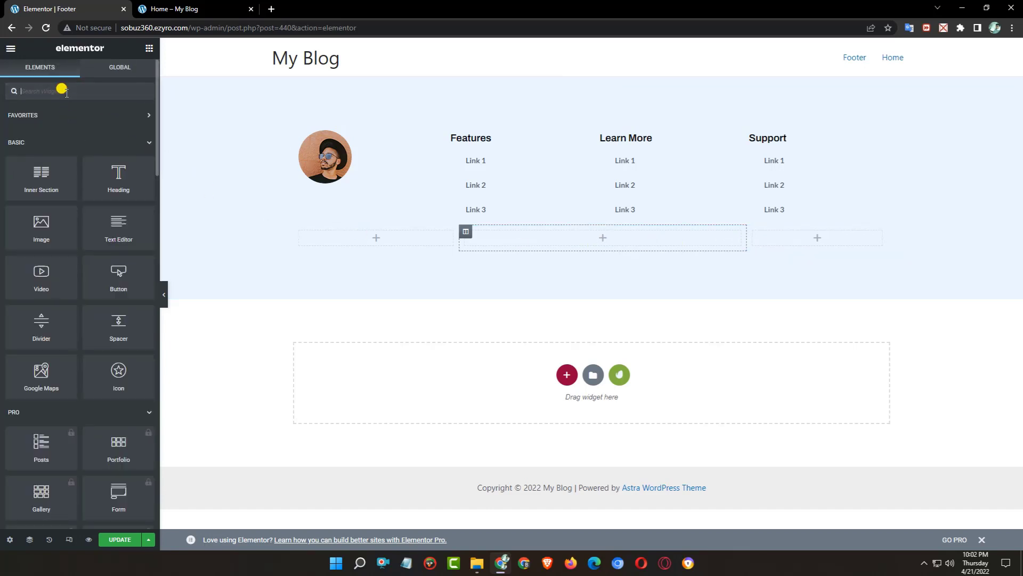
pyautogui.write('s')
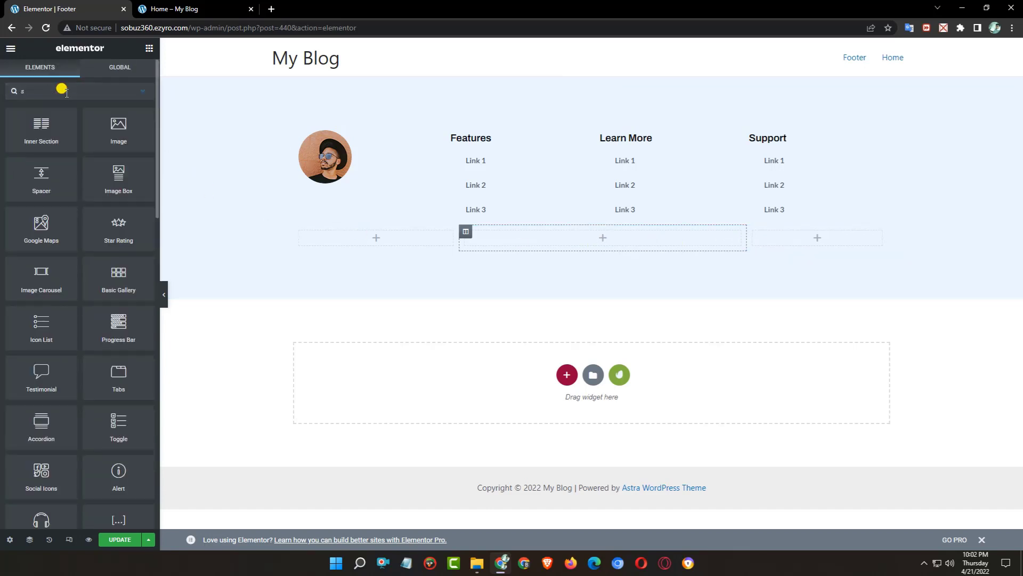
pyautogui.write('d')
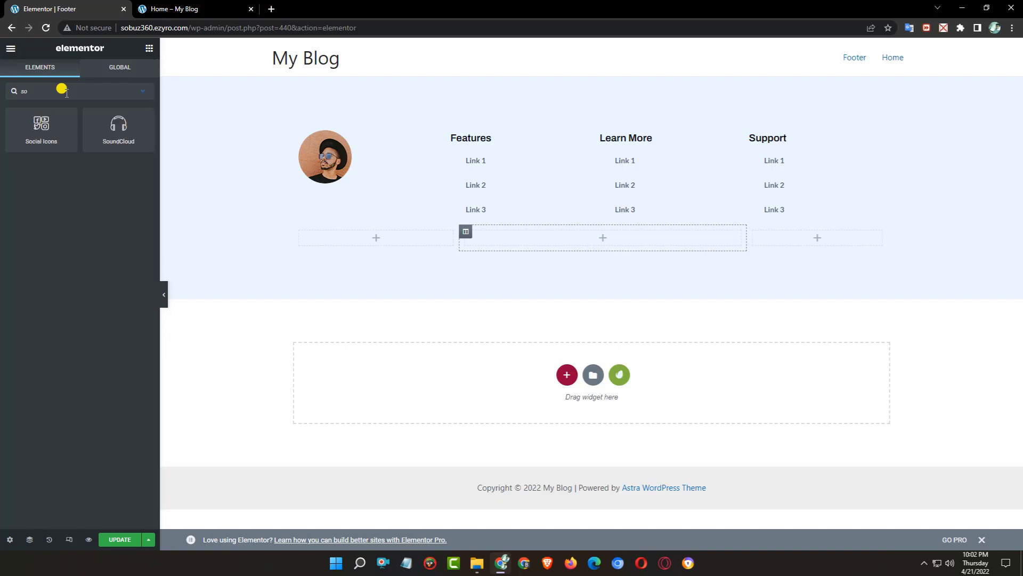
pyautogui.moveTo(43, 132); pyautogui.dragTo(580, 237)
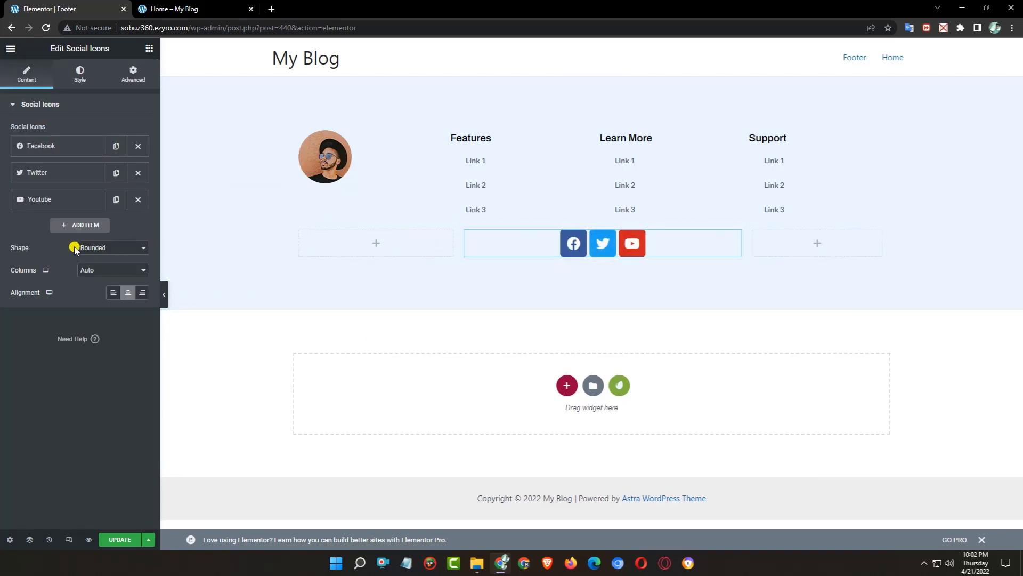
# Duplicate the Youtube item in the social icons list three times.
pyautogui.click(116, 199)
pyautogui.click(116, 200)
pyautogui.click(116, 199)
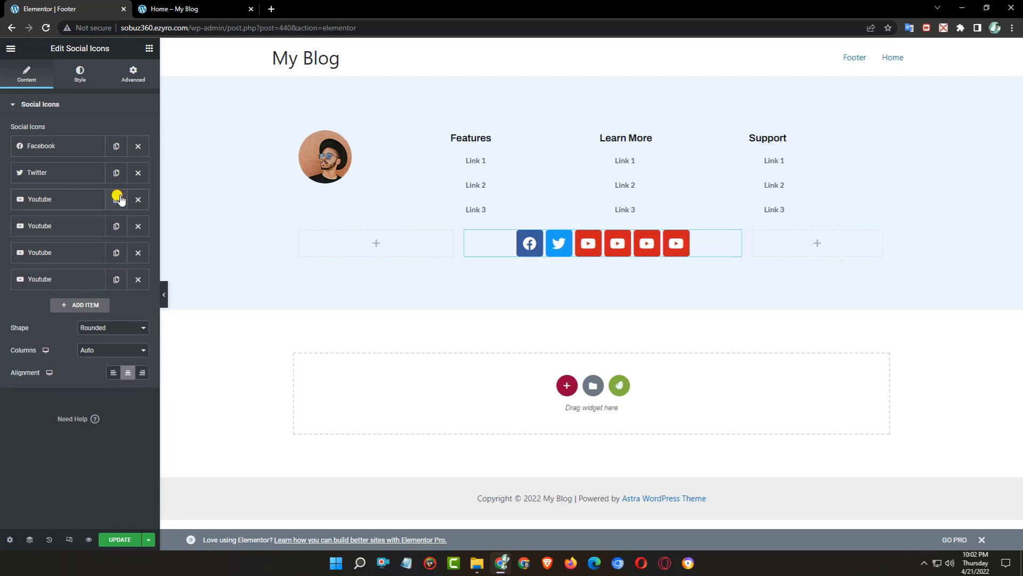
# Change the fourth social item's icon from the duplicated Youtube to Tumblr using the icon library.
pyautogui.click(53, 204)
pyautogui.click(51, 208)
pyautogui.click(51, 225)
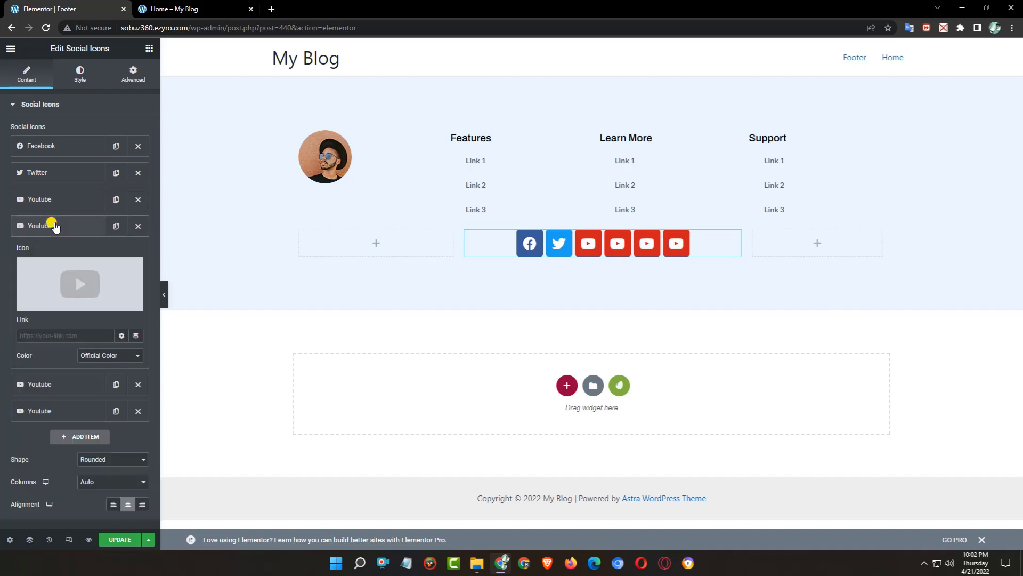
pyautogui.click(62, 283)
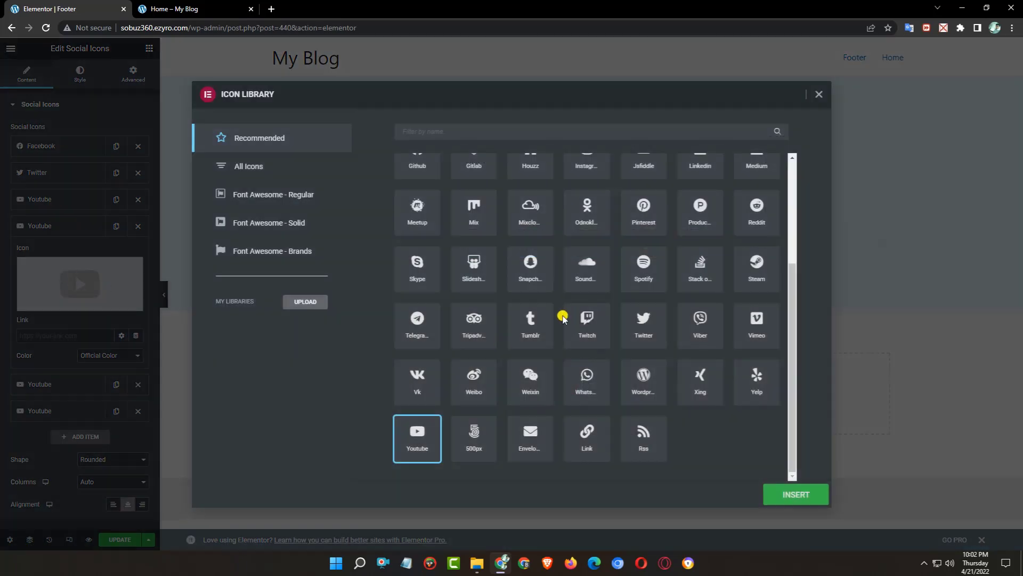
pyautogui.click(529, 323)
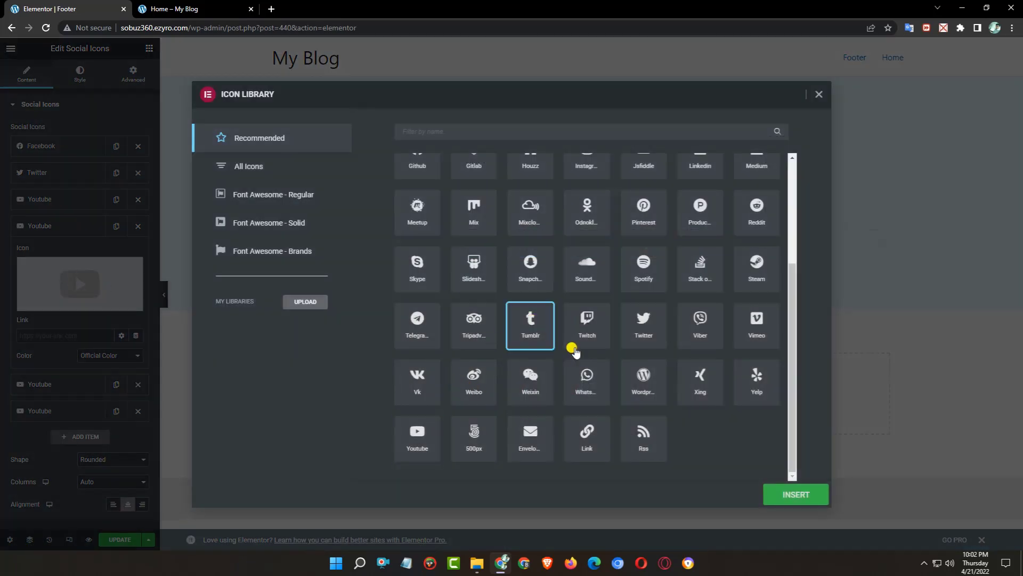
pyautogui.click(768, 487)
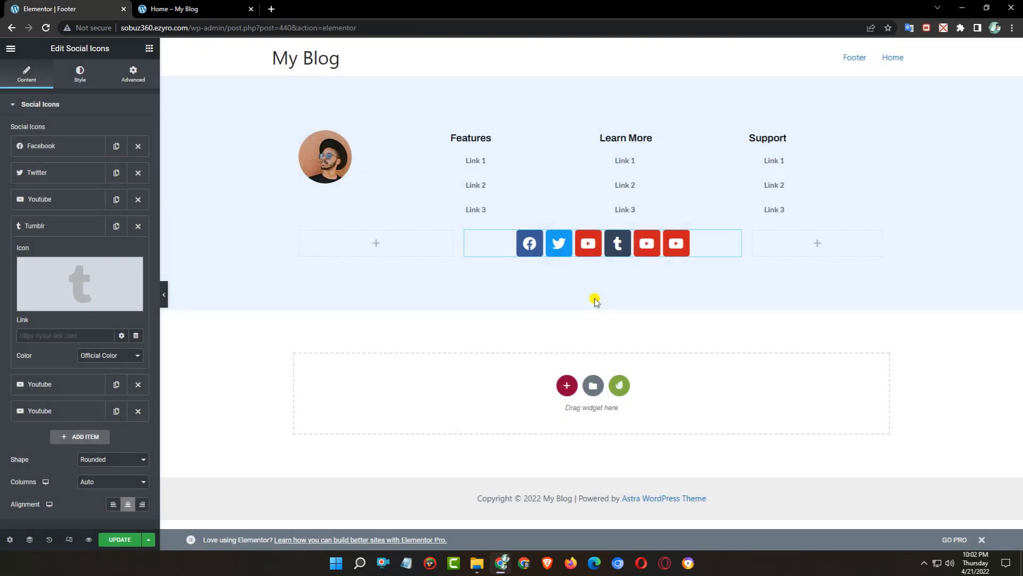
# Change the fifth social item's icon to Pinterest using the icon library.
pyautogui.click(50, 227)
pyautogui.click(52, 250)
pyautogui.click(49, 302)
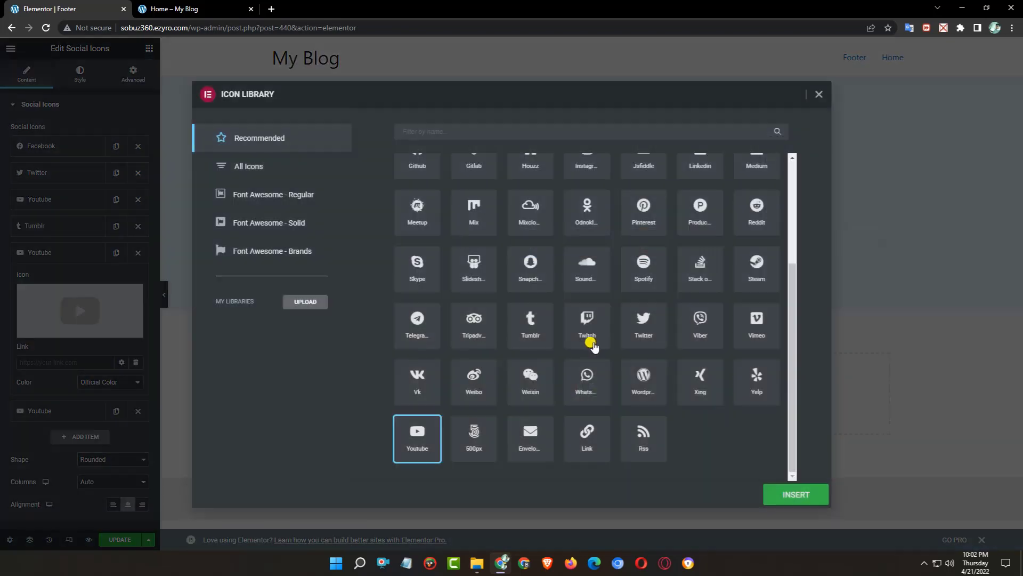
pyautogui.click(645, 212)
pyautogui.click(795, 495)
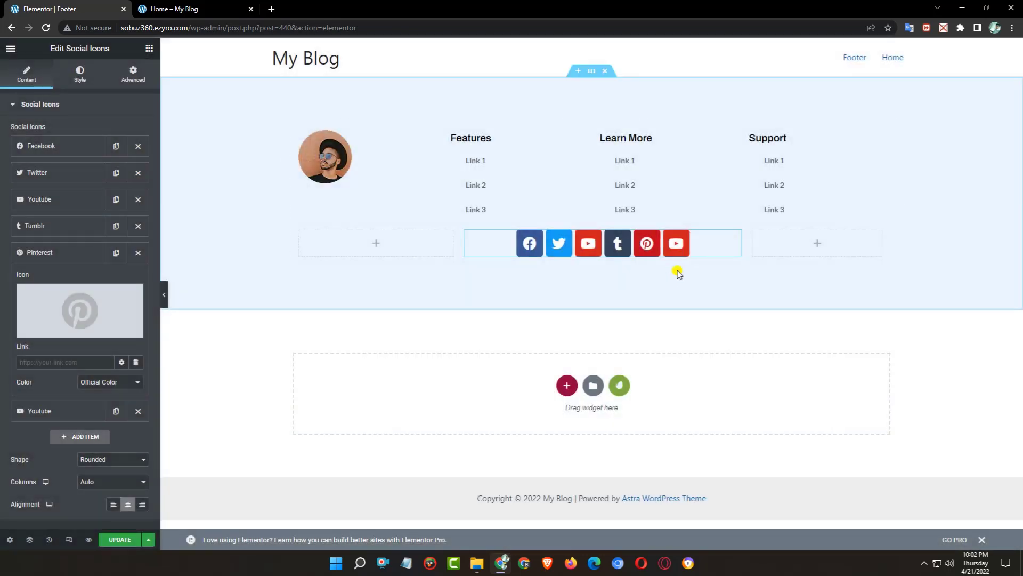
# Change the sixth social item's icon from the duplicated Youtube to Twitter using the icon library.
pyautogui.click(34, 254)
pyautogui.click(43, 278)
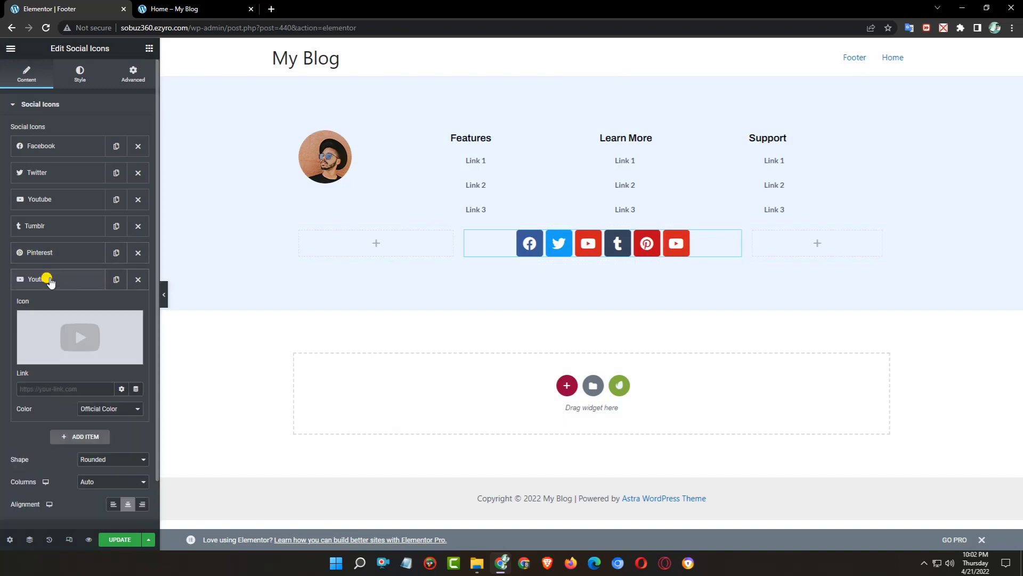
pyautogui.click(67, 337)
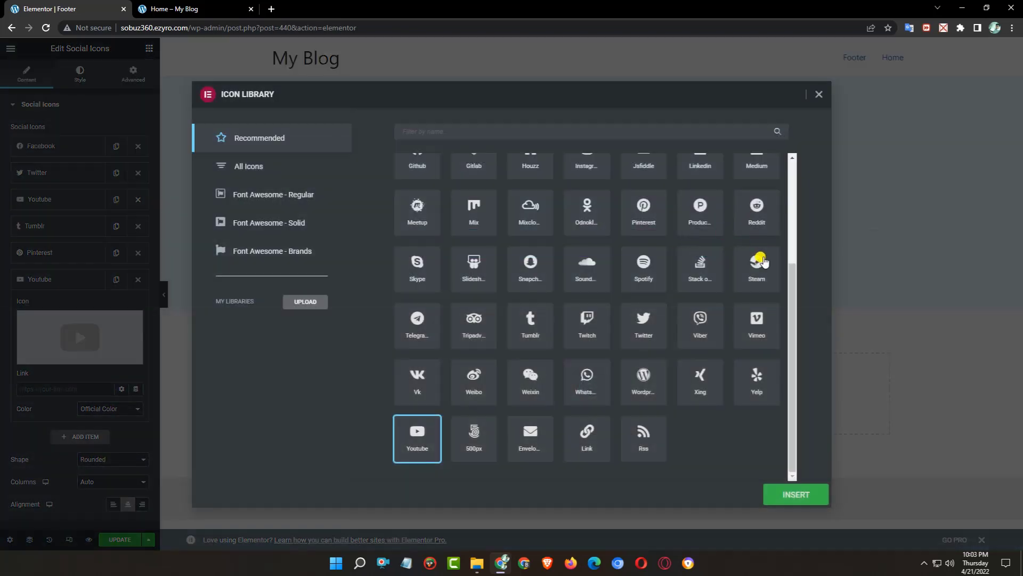
pyautogui.click(645, 322)
pyautogui.click(783, 498)
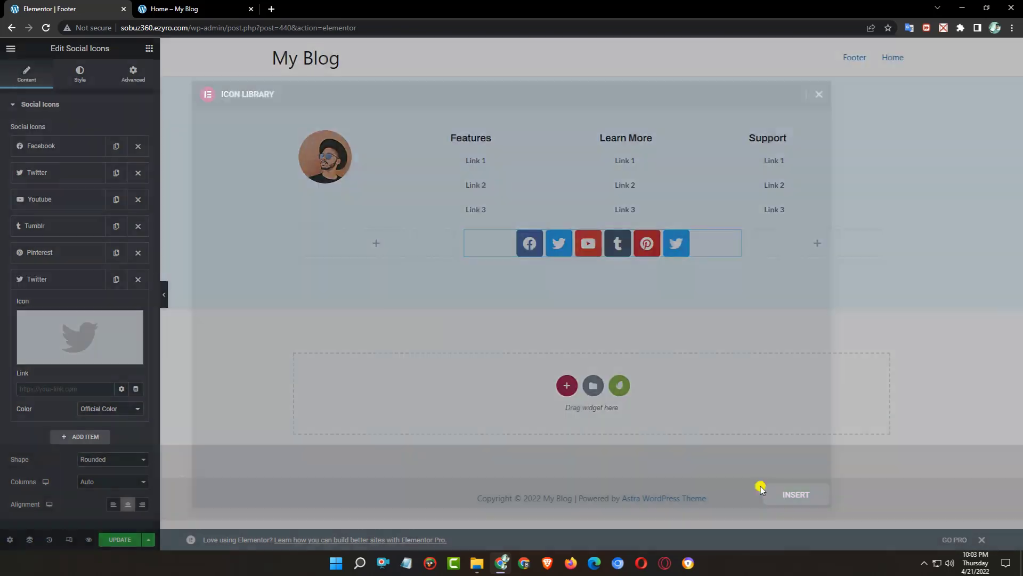
# Replace the sixth social item's icon with Envelope from the icon library.
pyautogui.click(23, 313)
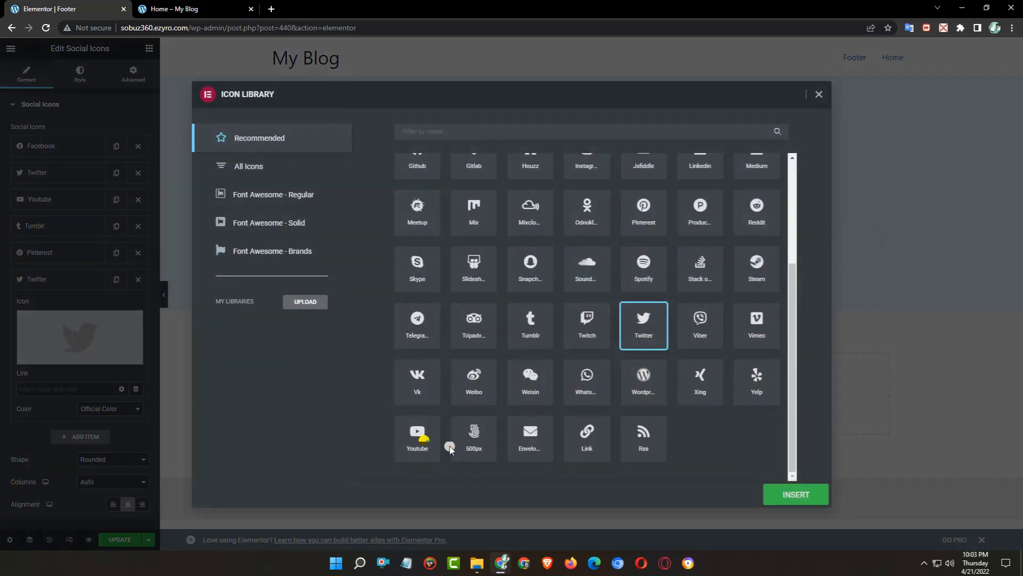
pyautogui.click(417, 436)
pyautogui.click(533, 445)
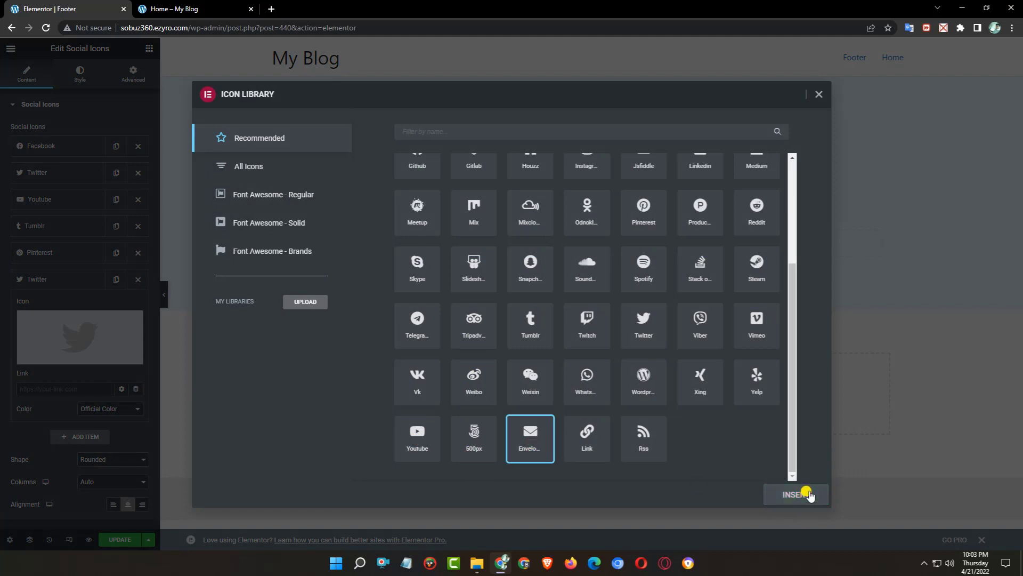
pyautogui.click(794, 496)
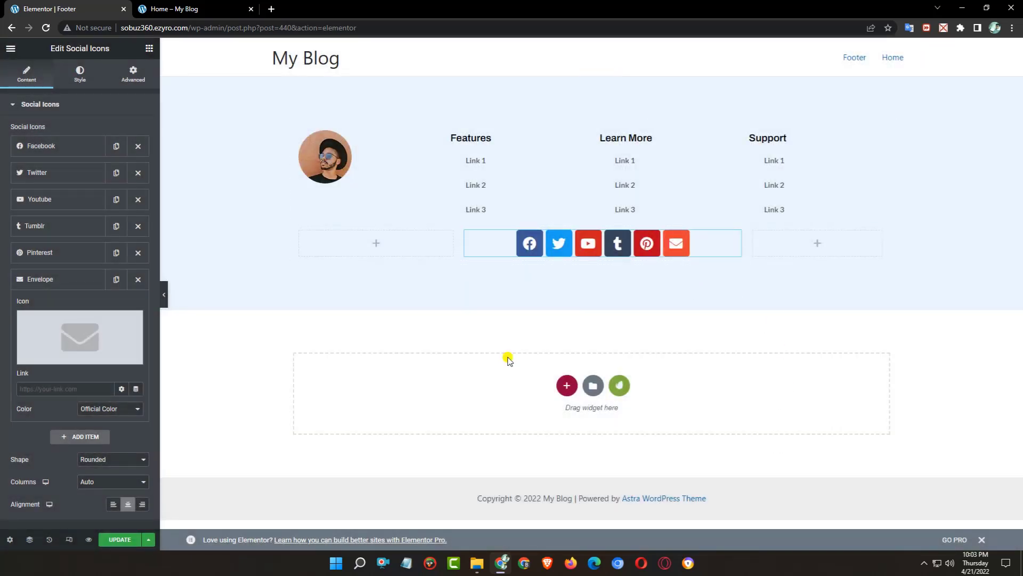
# Switch the social icons' color to Custom and make the primary color fully transparent (#02010100).
pyautogui.click(81, 74)
pyautogui.click(114, 130)
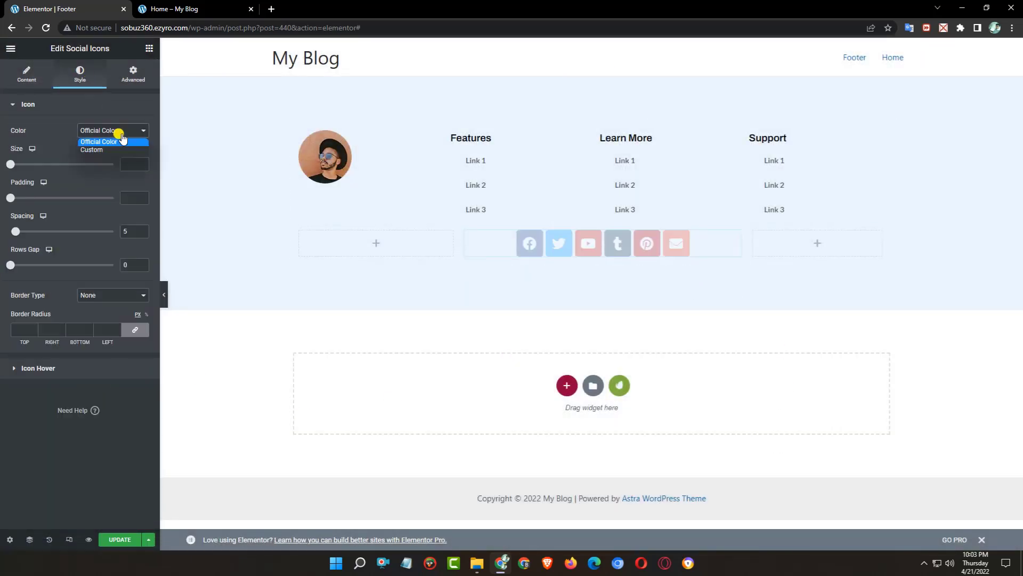
pyautogui.click(112, 149)
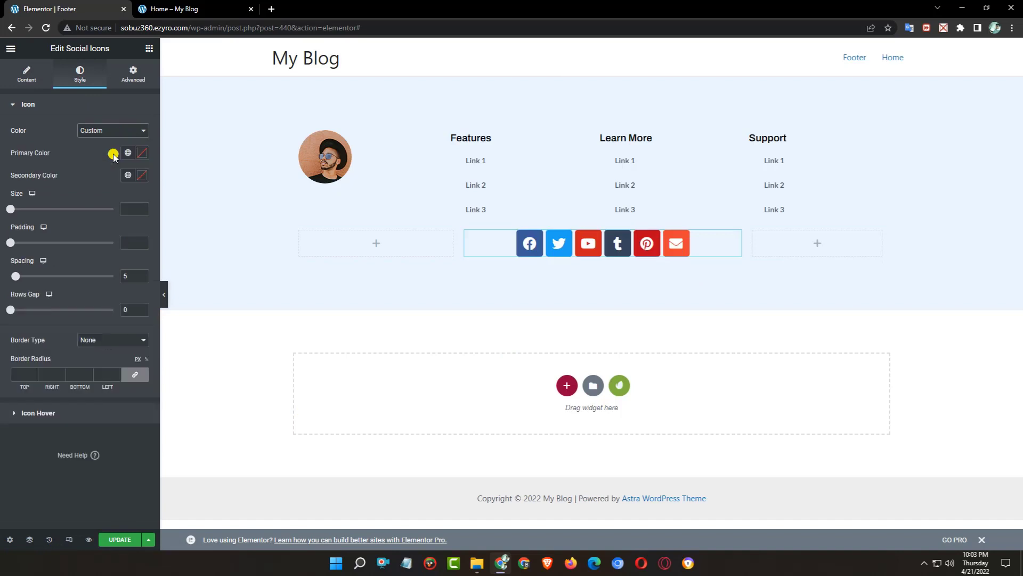
pyautogui.click(142, 153)
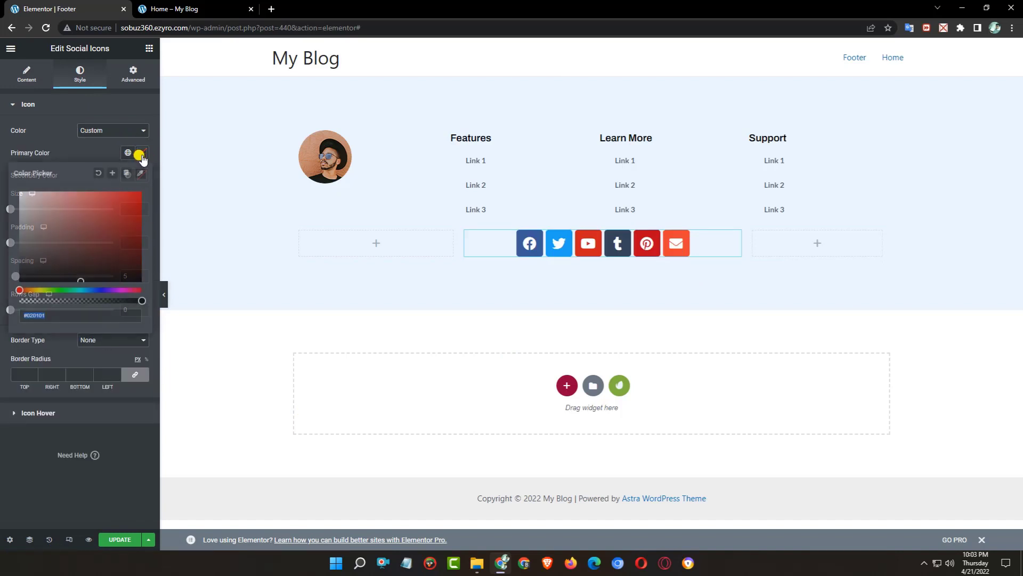
pyautogui.moveTo(103, 300); pyautogui.dragTo(20, 300)
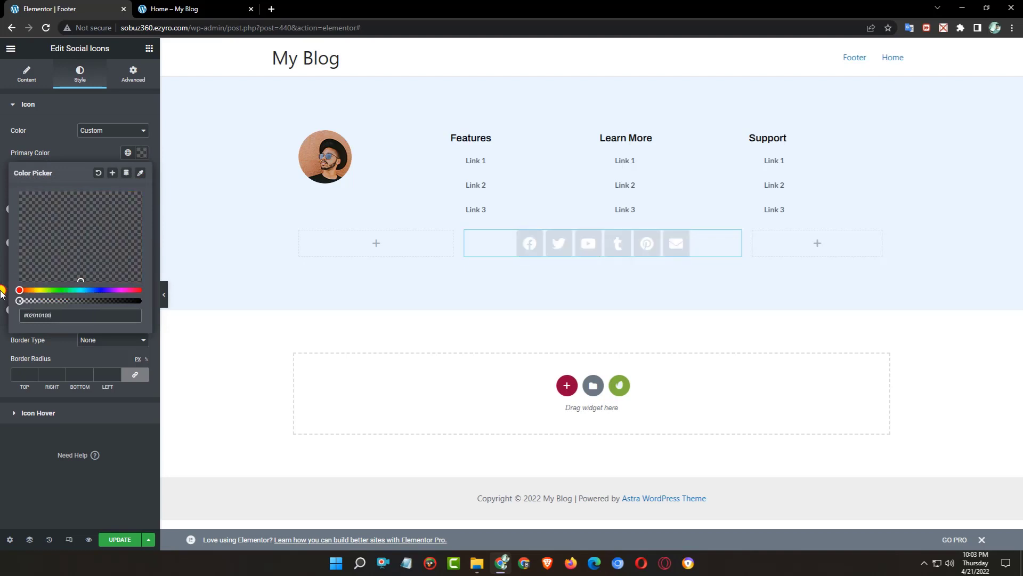
pyautogui.click(137, 153)
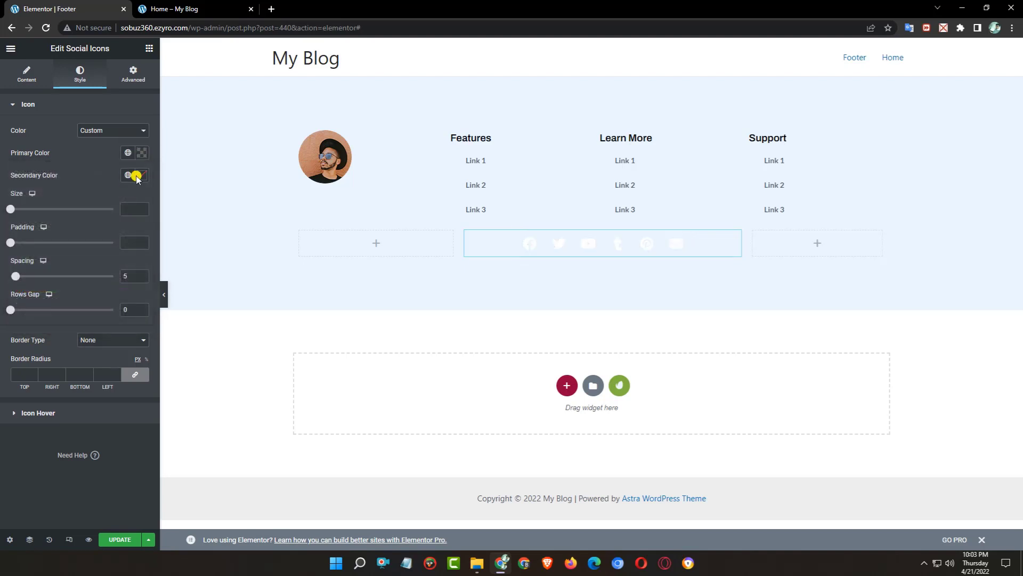
# Set the social icons' secondary color to the dark blue #355C78.
pyautogui.click(142, 175)
pyautogui.moveTo(86, 312); pyautogui.dragTo(87, 280)
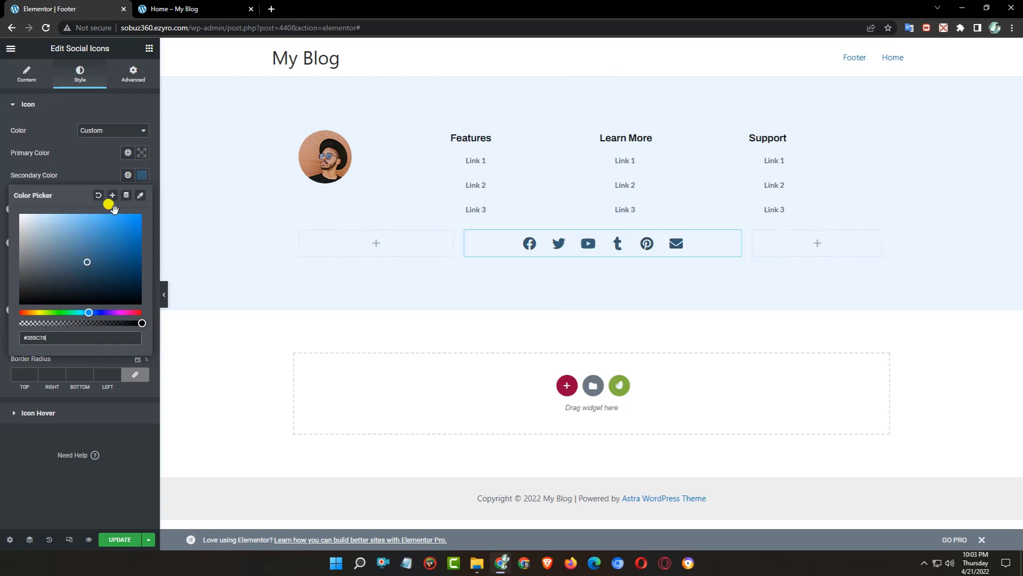
pyautogui.click(140, 175)
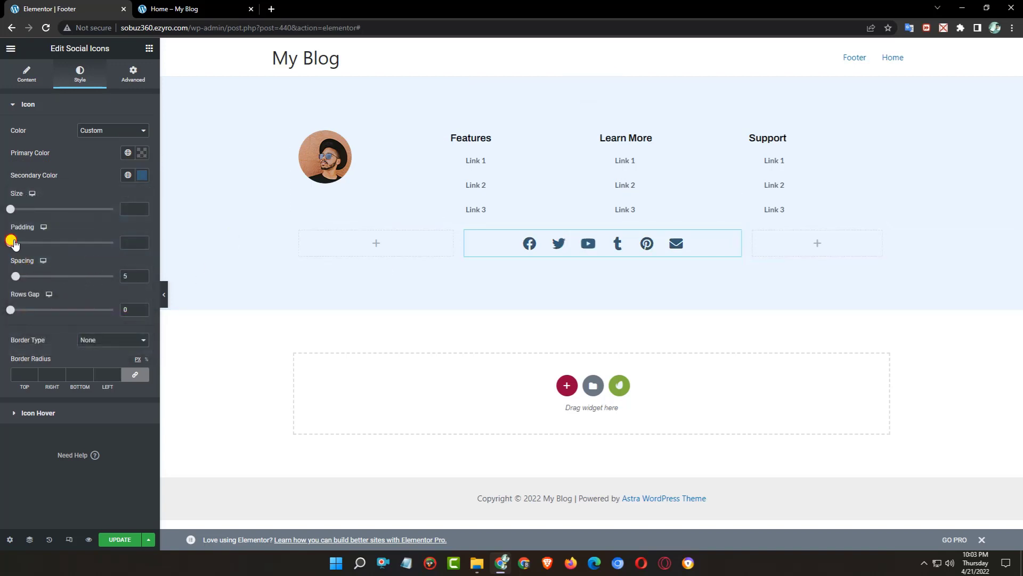
# Set the social icons' size to 22, padding to 0.3 and spacing to 17.
pyautogui.moveTo(14, 241); pyautogui.dragTo(15, 218)
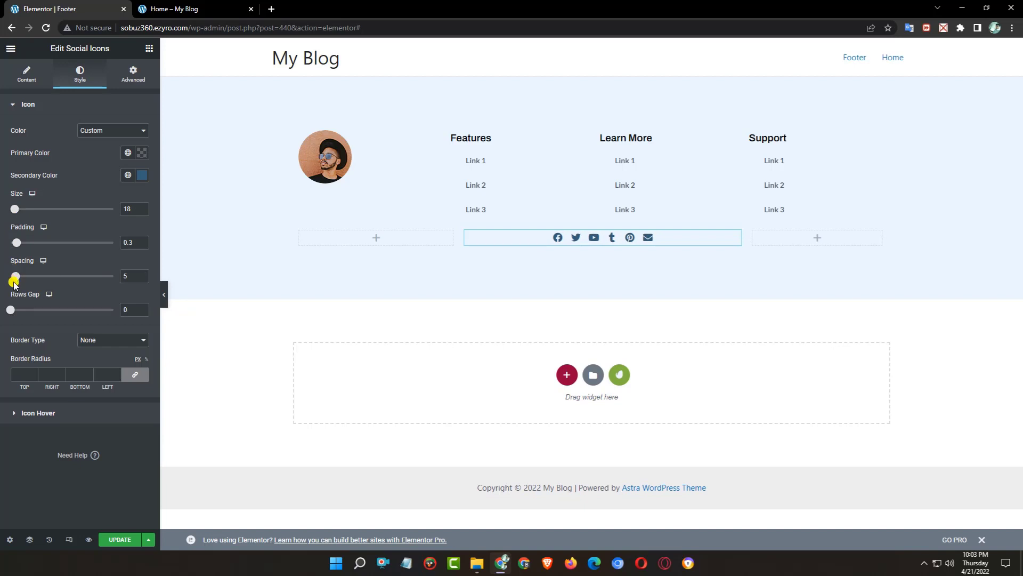
pyautogui.moveTo(14, 278); pyautogui.dragTo(28, 277)
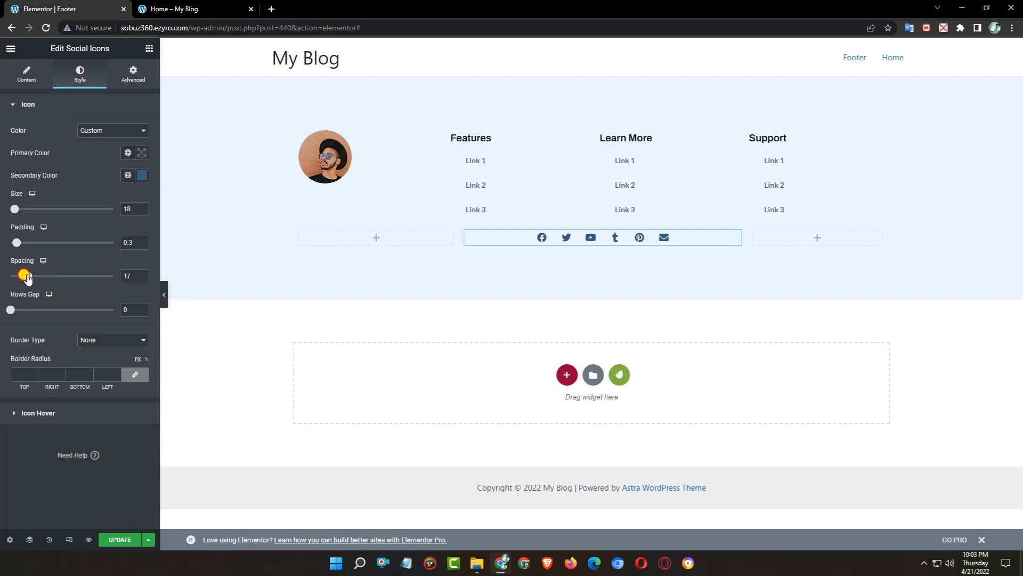
pyautogui.click(144, 205)
pyautogui.click(144, 206)
pyautogui.click(143, 206)
pyautogui.click(144, 205)
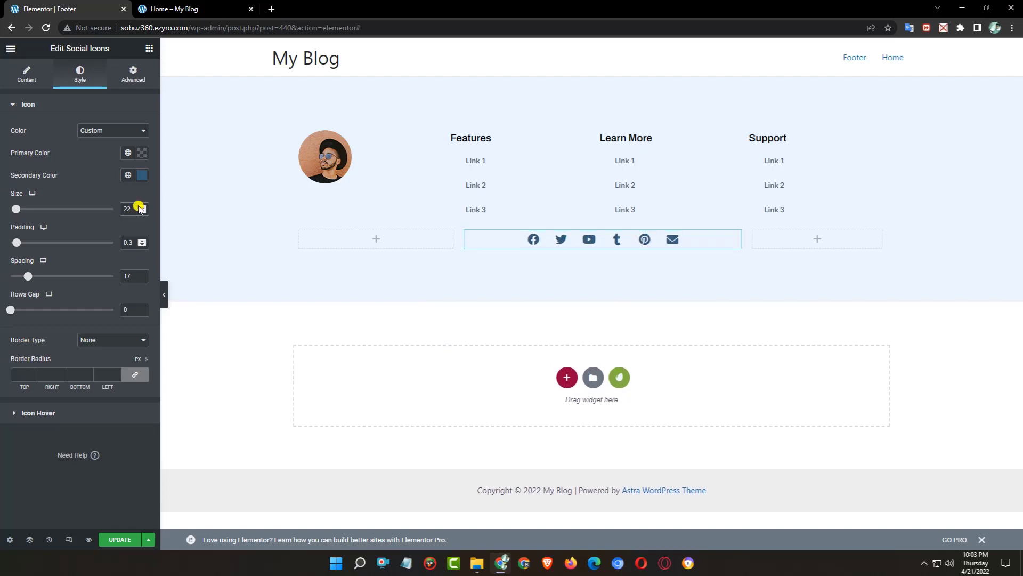
# Unlink the margin values of the inner section holding the social icons and set its top margin to 35.
pyautogui.click(133, 77)
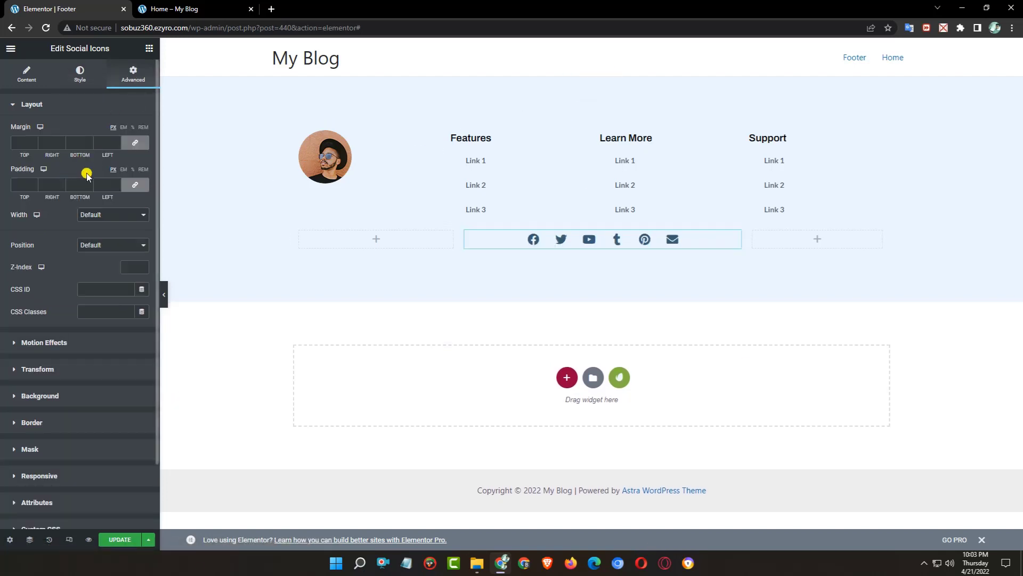
pyautogui.click(588, 222)
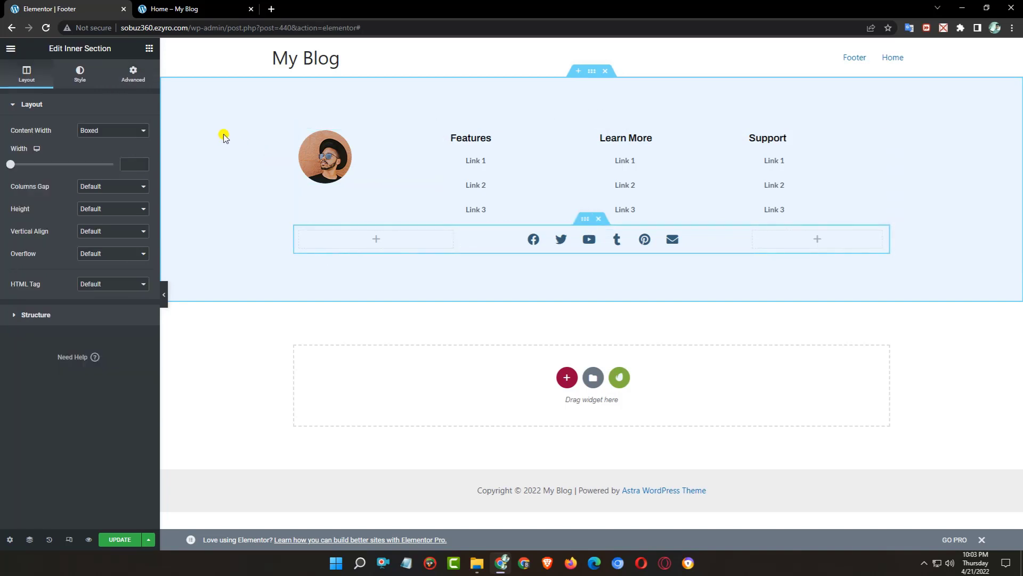
pyautogui.click(133, 75)
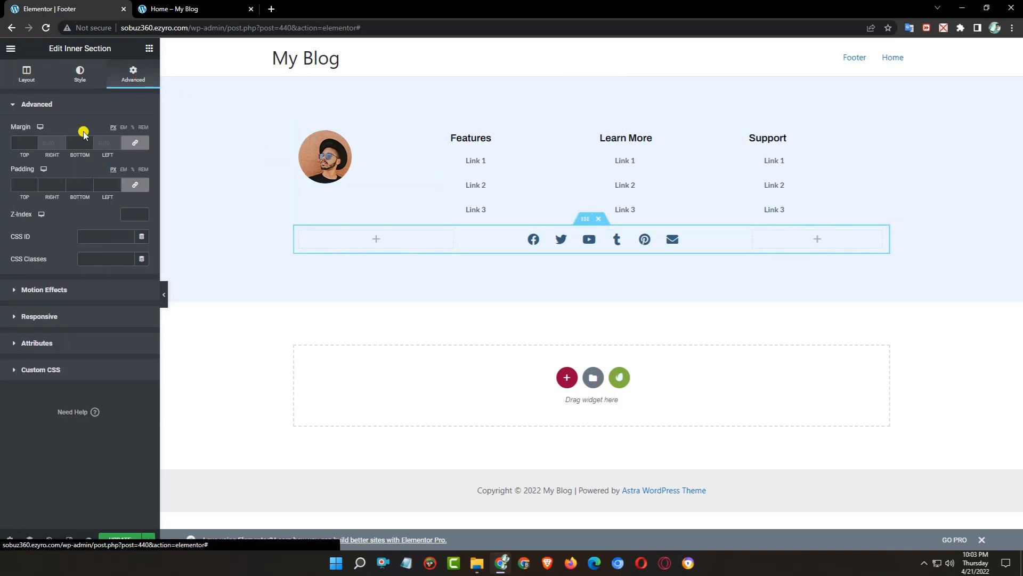
pyautogui.click(137, 143)
pyautogui.scroll(20, 32, 145)
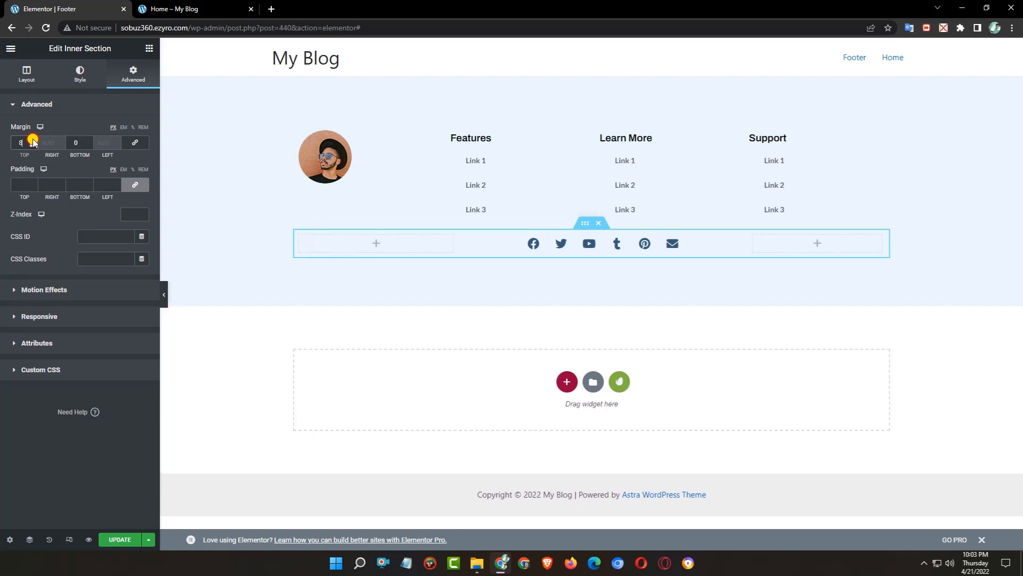
pyautogui.scroll(13, 32, 142)
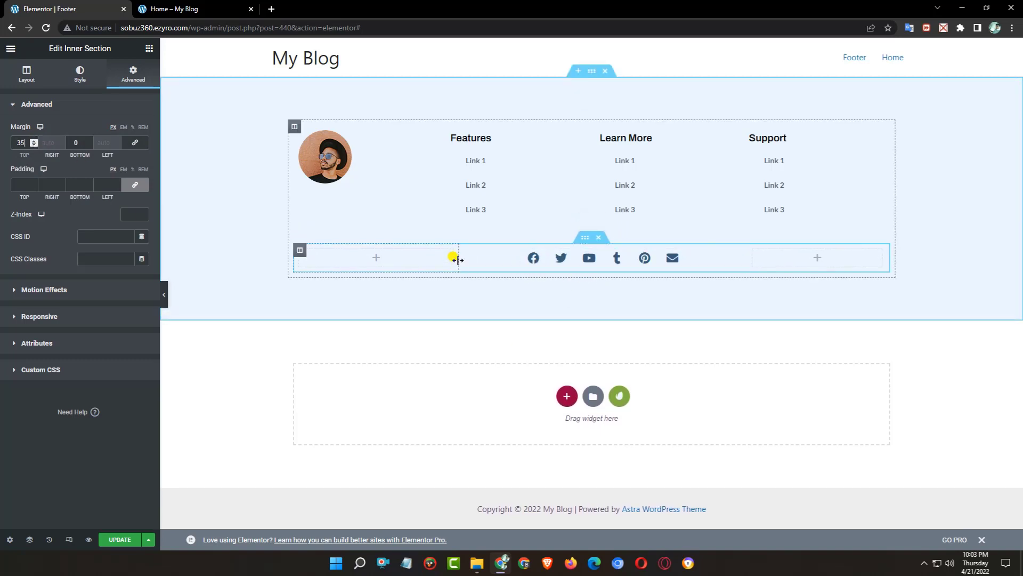
# Narrow the inner section's first column and widen its third so the social icons shift toward the logo side.
pyautogui.moveTo(458, 260); pyautogui.dragTo(447, 259)
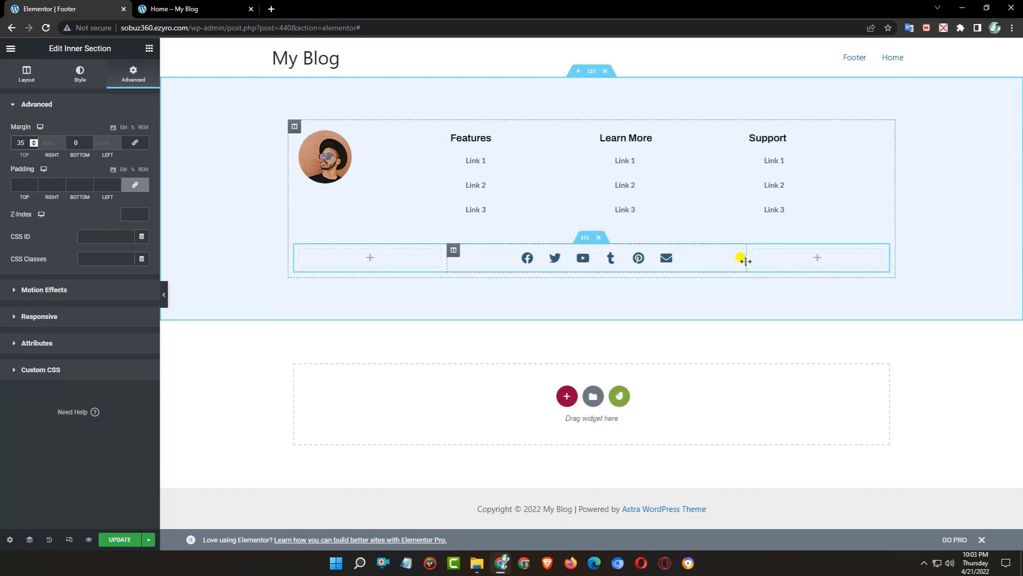
pyautogui.moveTo(746, 260); pyautogui.dragTo(700, 260)
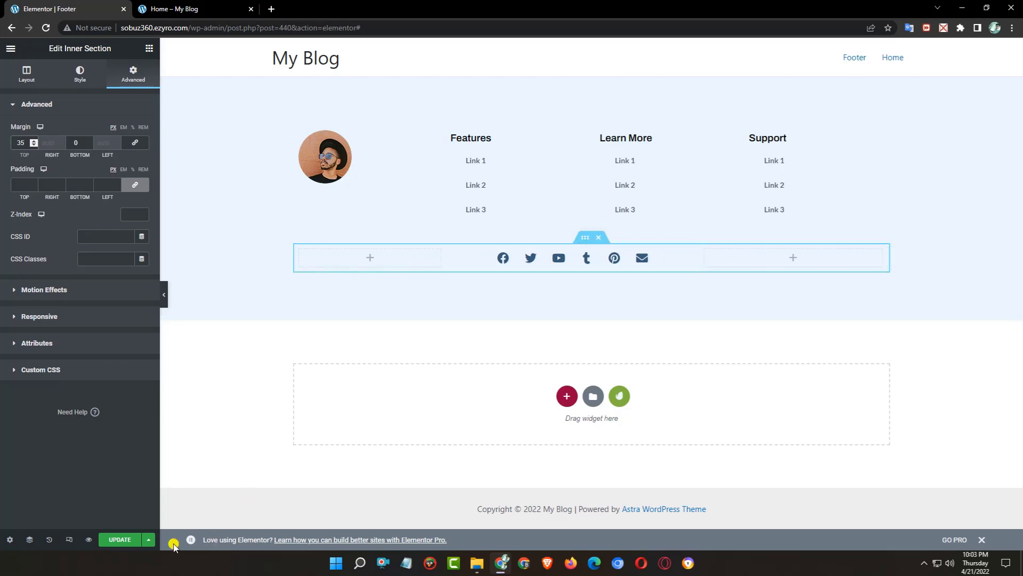
# Update the footer page and preview it in the browser before returning to the editor.
pyautogui.click(108, 540)
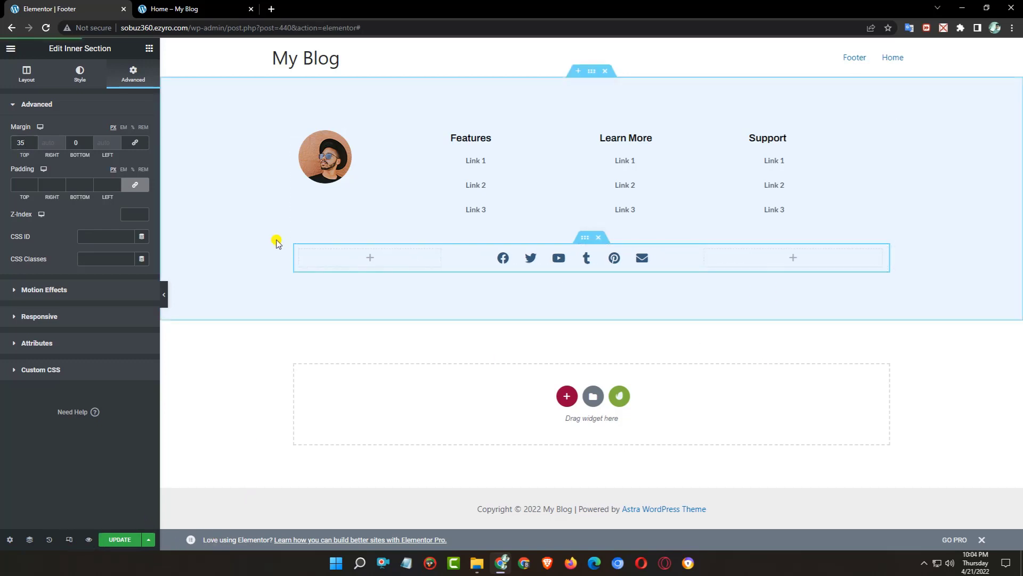
pyautogui.click(88, 539)
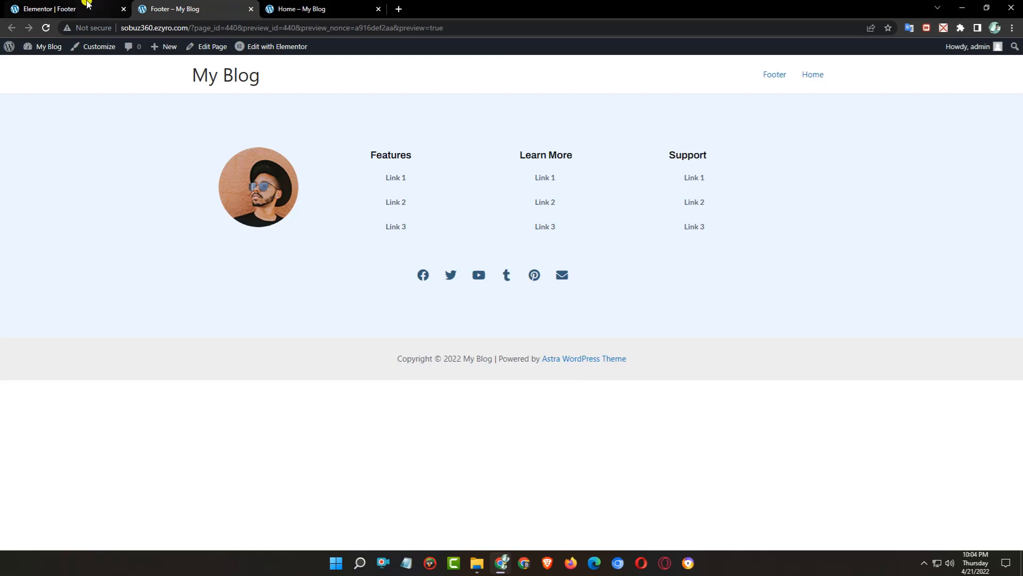
pyautogui.click(54, 8)
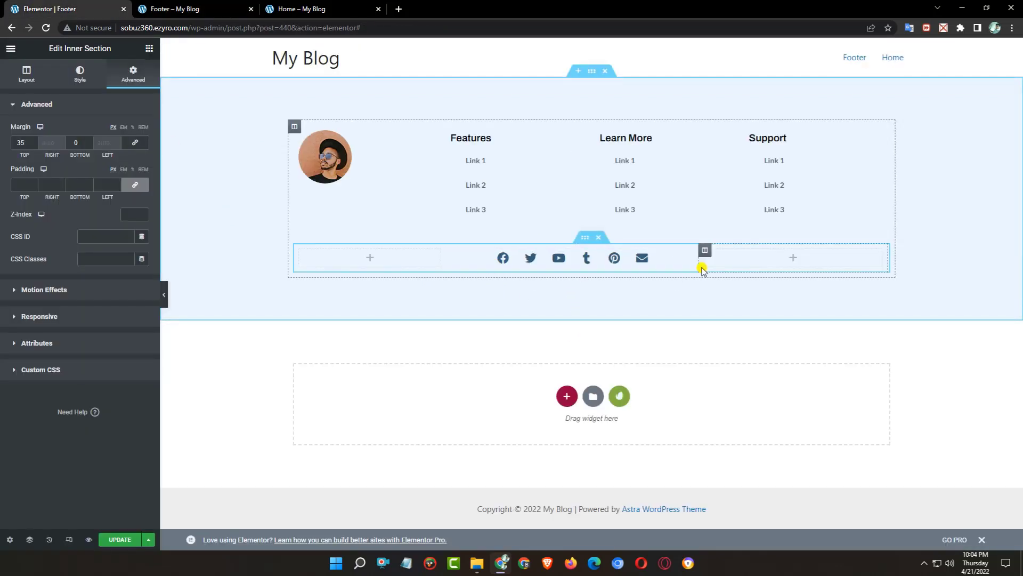
# Narrow the inner section's third column and slightly widen its first so the social icons sit nearer the page centre.
pyautogui.moveTo(697, 261); pyautogui.dragTo(735, 261)
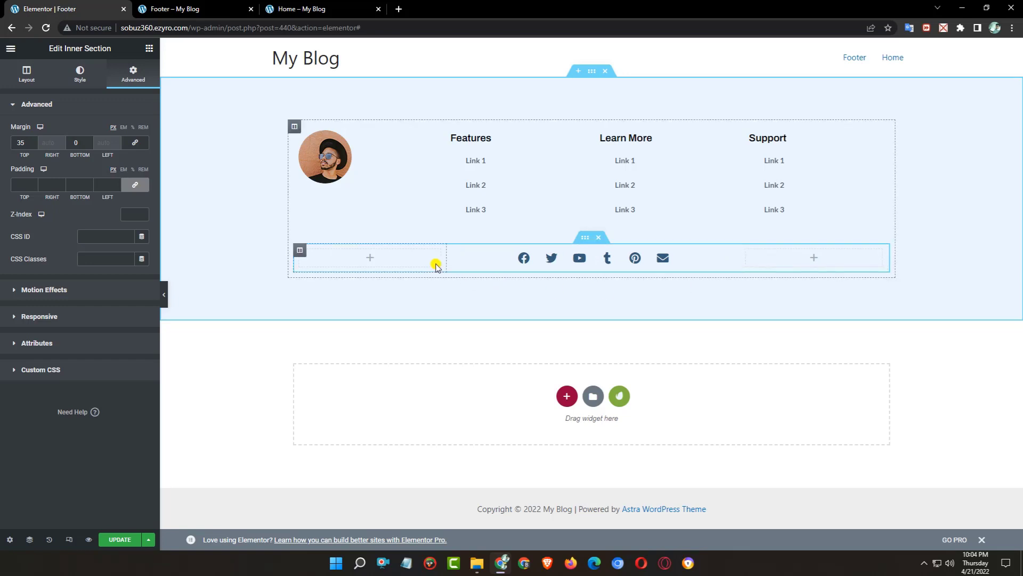
pyautogui.moveTo(447, 259); pyautogui.dragTo(455, 259)
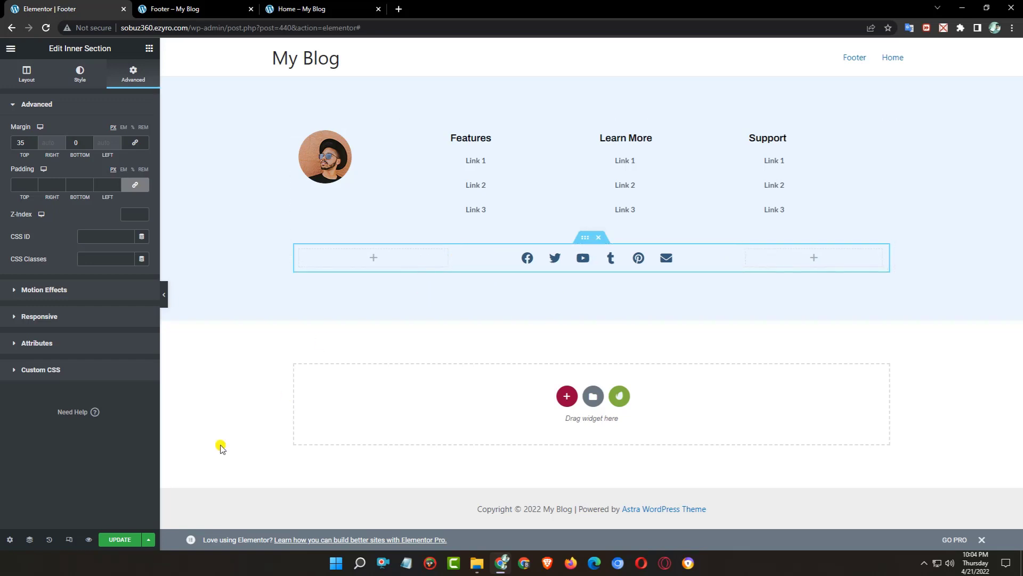
# Reload the footer preview page to check the icon row's position and return to the editor.
pyautogui.click(219, 7)
pyautogui.rightClick(333, 219)
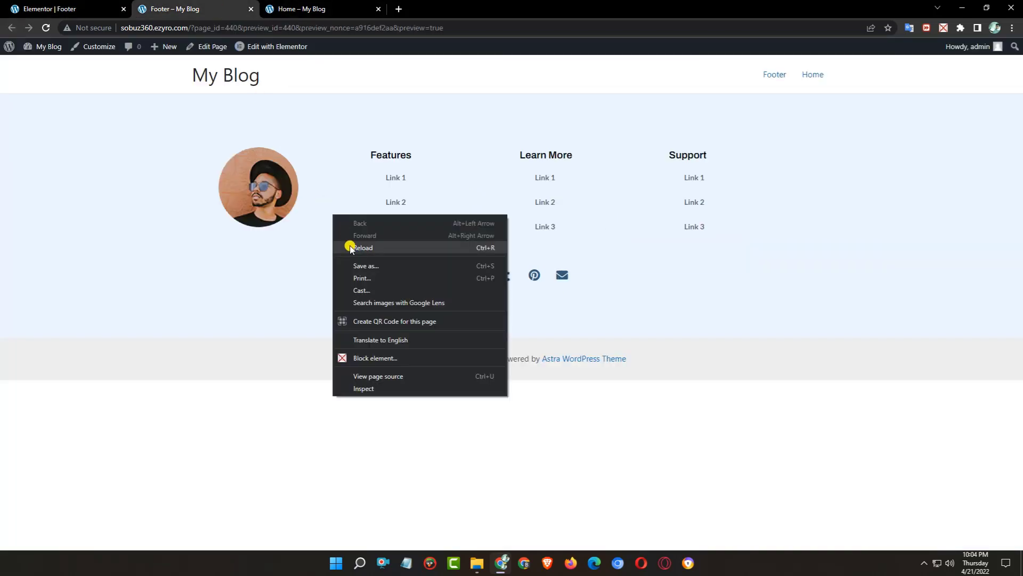
pyautogui.click(350, 246)
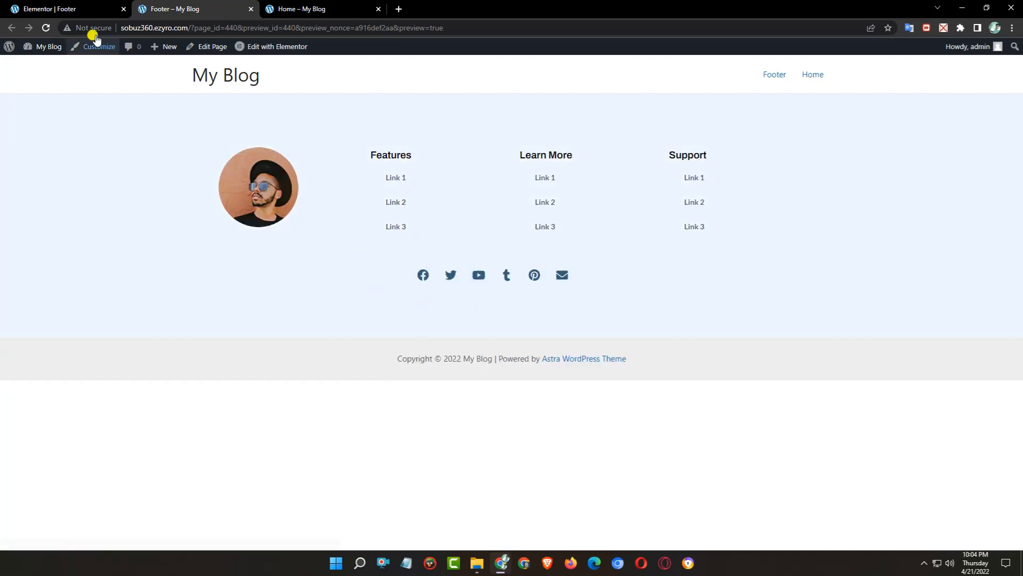
pyautogui.click(88, 8)
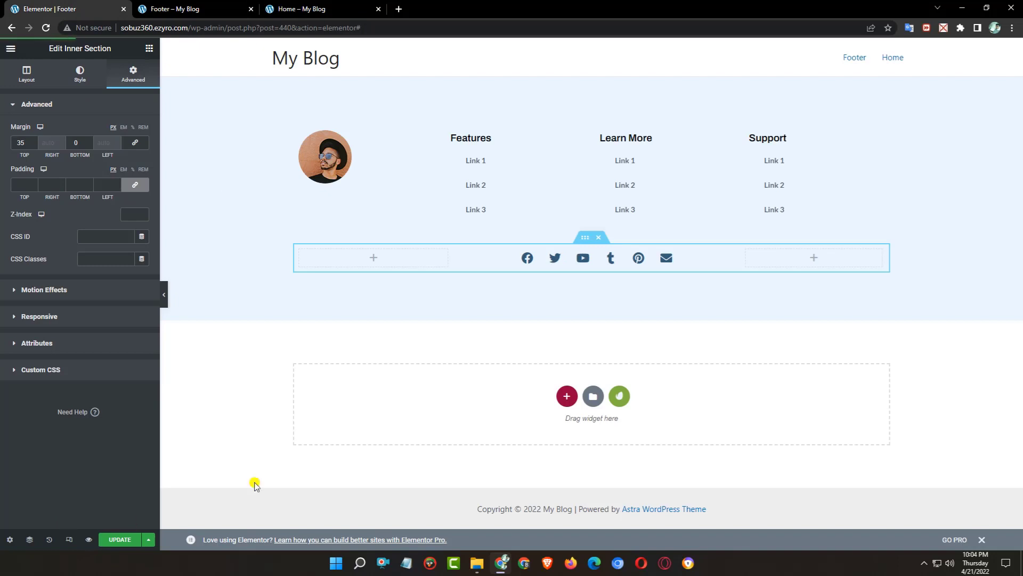